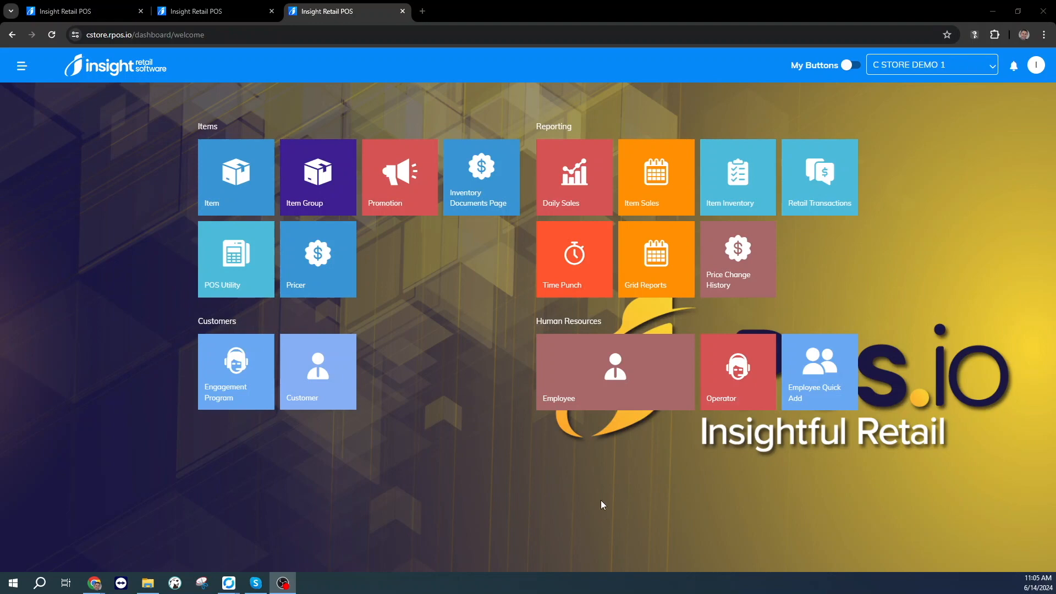
View the Promotion Initiative list with all dashboard buttons shown, and the Promotion section of the Daily Sales report.
{"action": "left_click", "coordinate": [850, 66]}
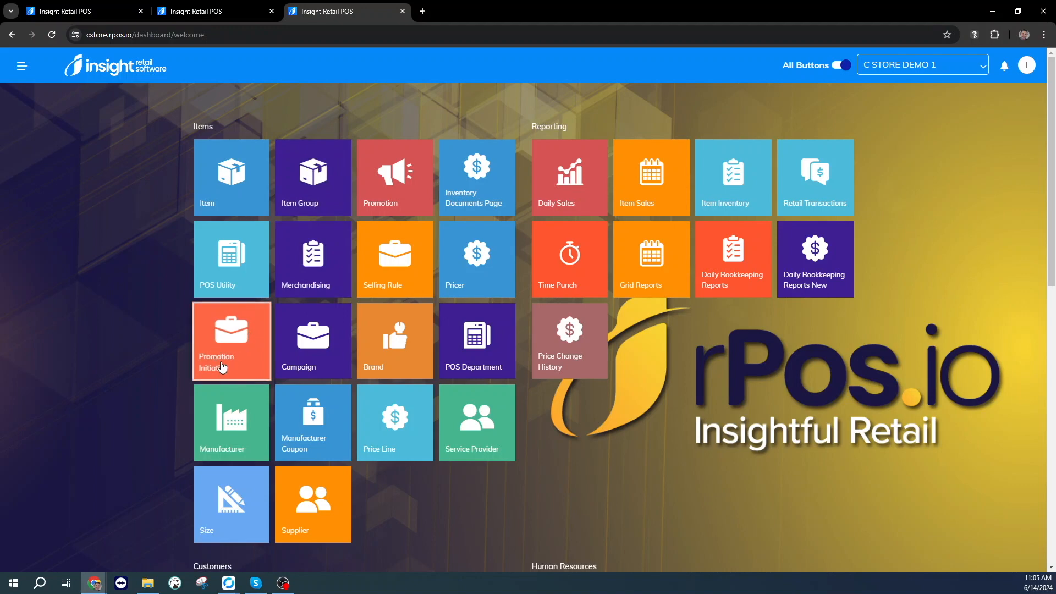
{"action": "left_click", "coordinate": [223, 353]}
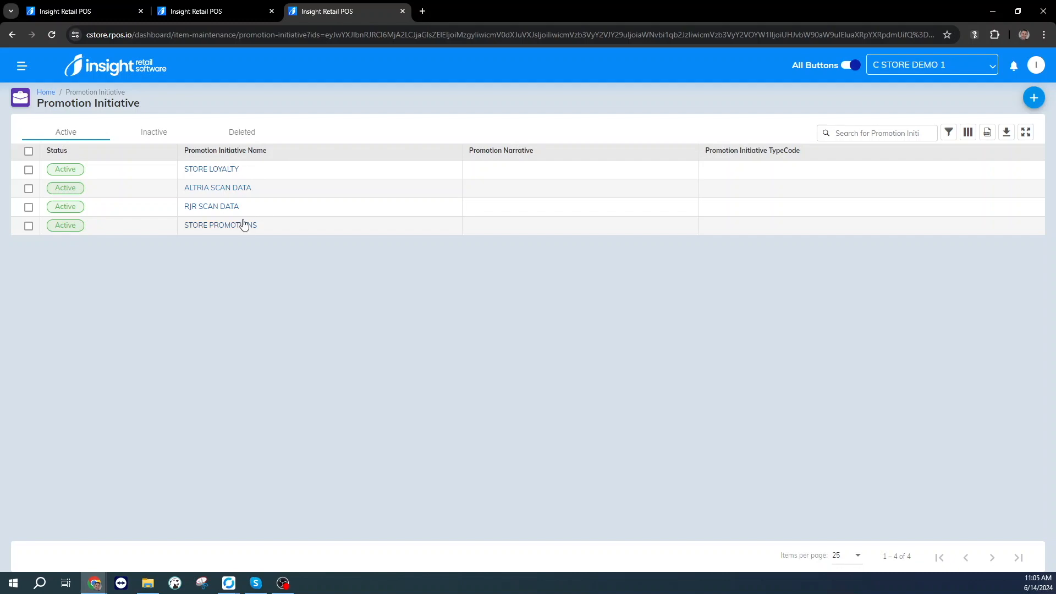
{"action": "left_click", "coordinate": [46, 94]}
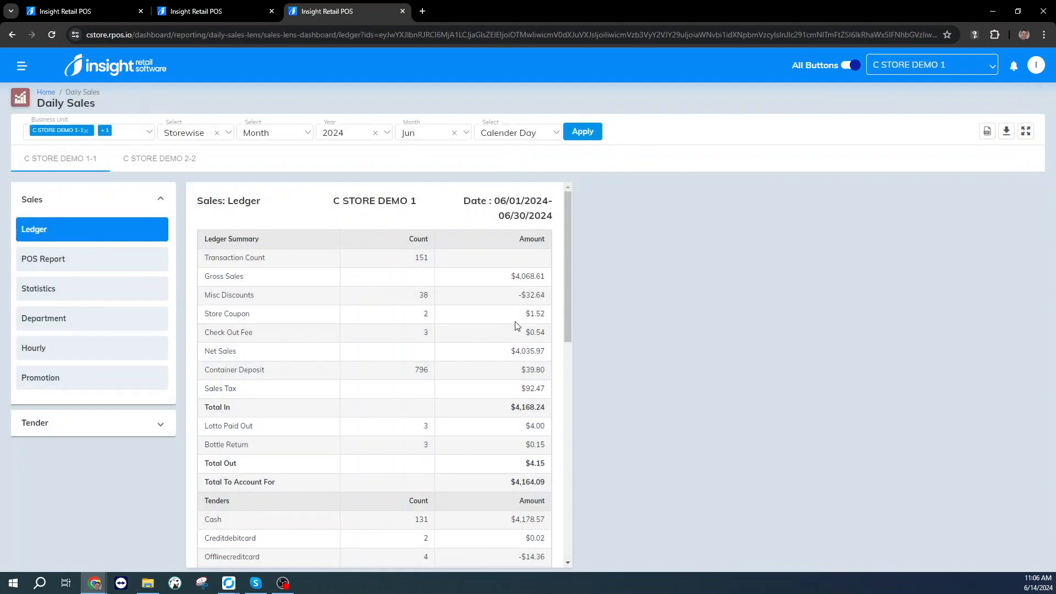
{"action": "left_click", "coordinate": [34, 382]}
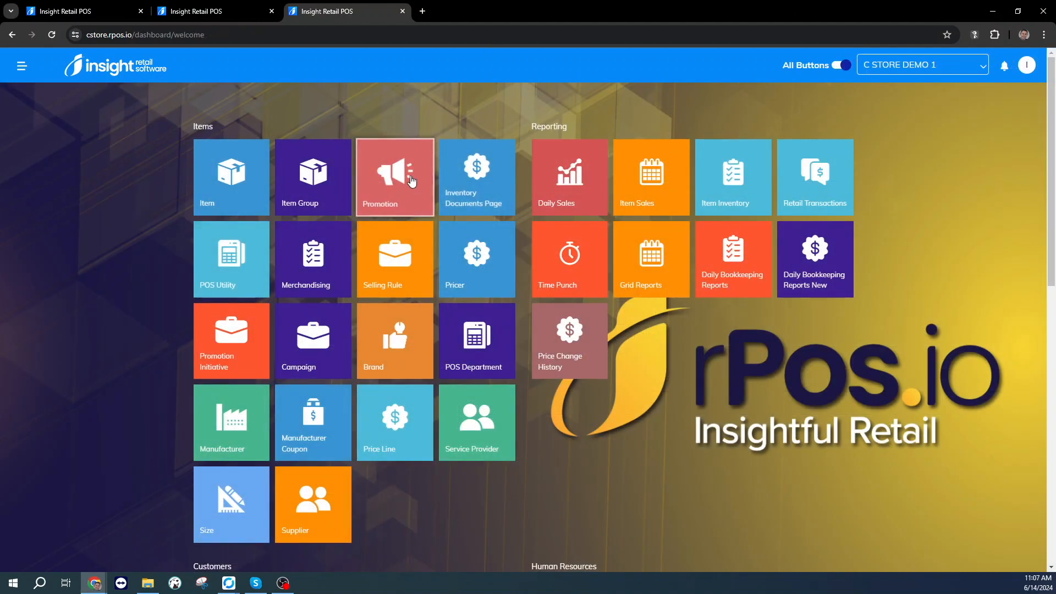
Review the inactive and deleted promotions in the Promotion list, and search the active promotions for "uss".
{"action": "left_click", "coordinate": [392, 195]}
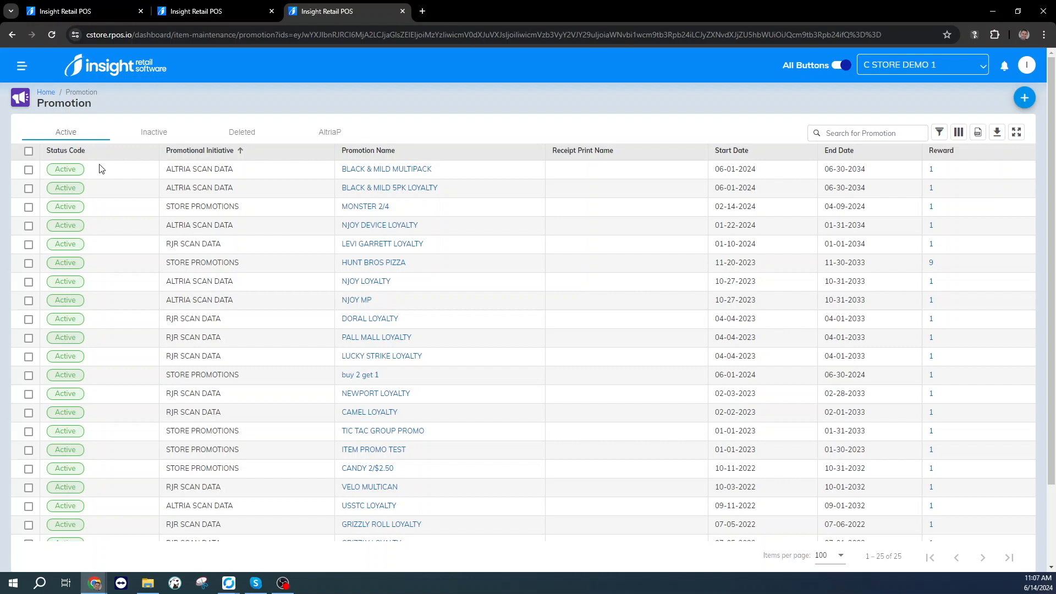
{"action": "left_click", "coordinate": [164, 133]}
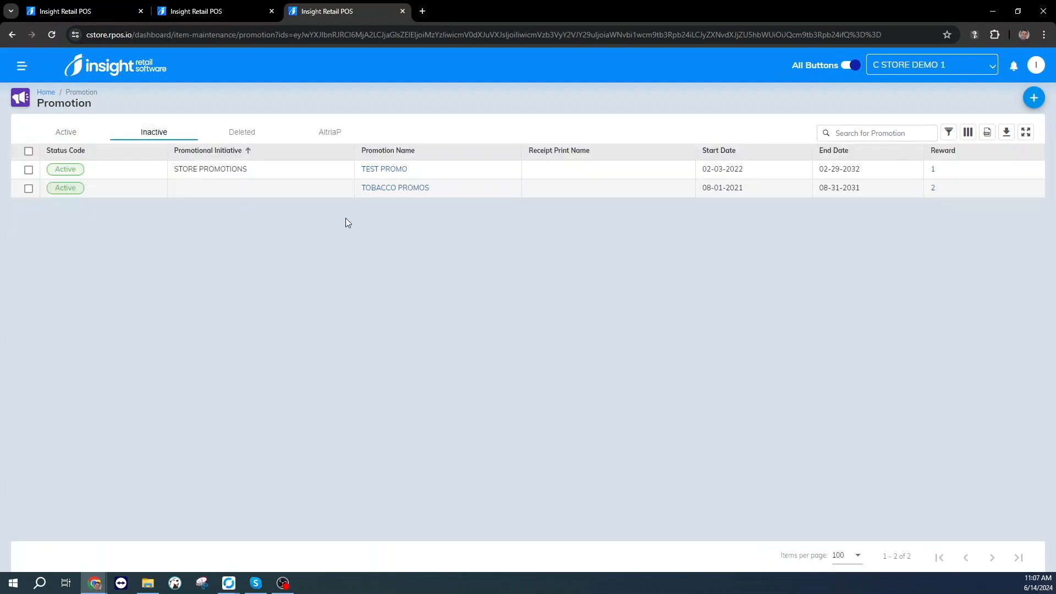
{"action": "left_click", "coordinate": [237, 136]}
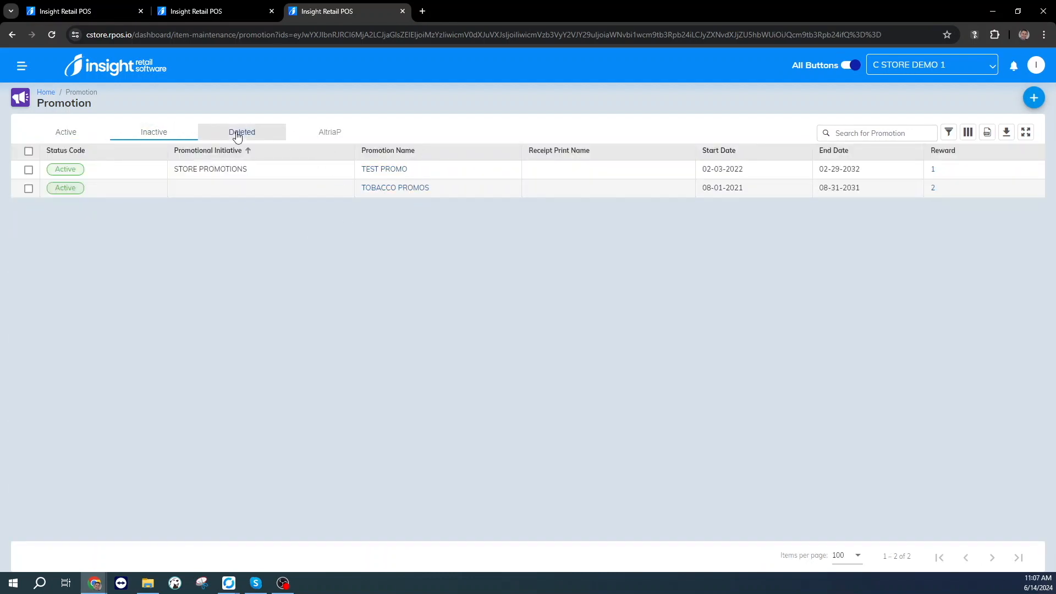
{"action": "left_click", "coordinate": [61, 134]}
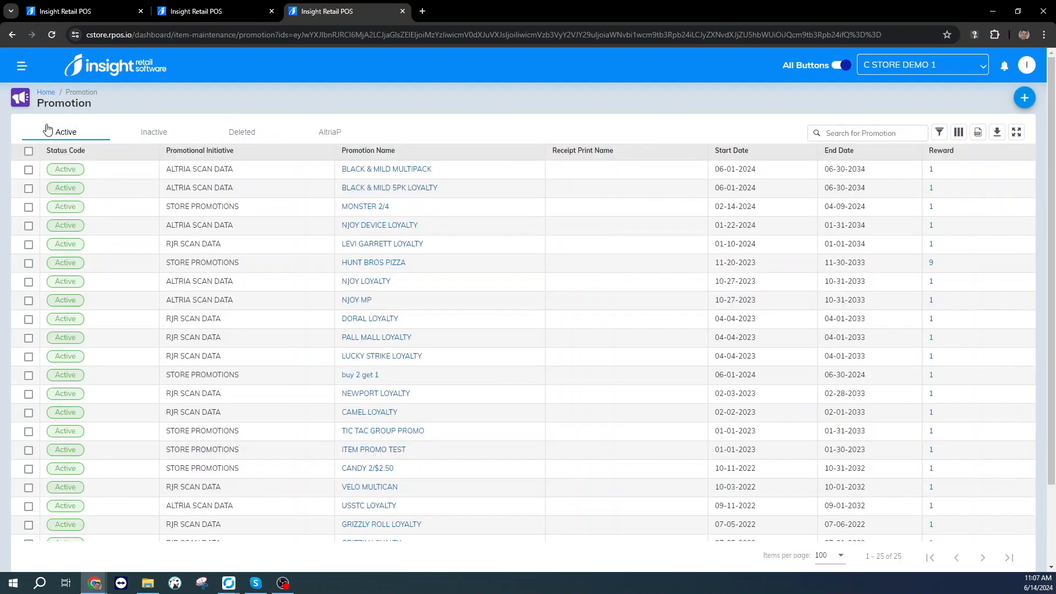
{"action": "left_click", "coordinate": [868, 132]}
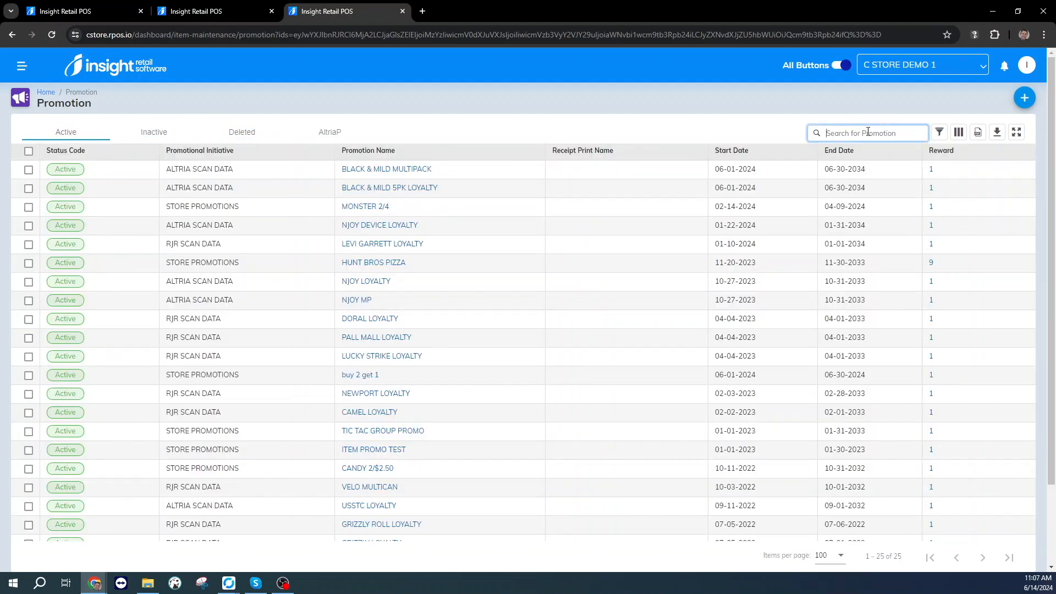
{"action": "type", "text": "uss"}
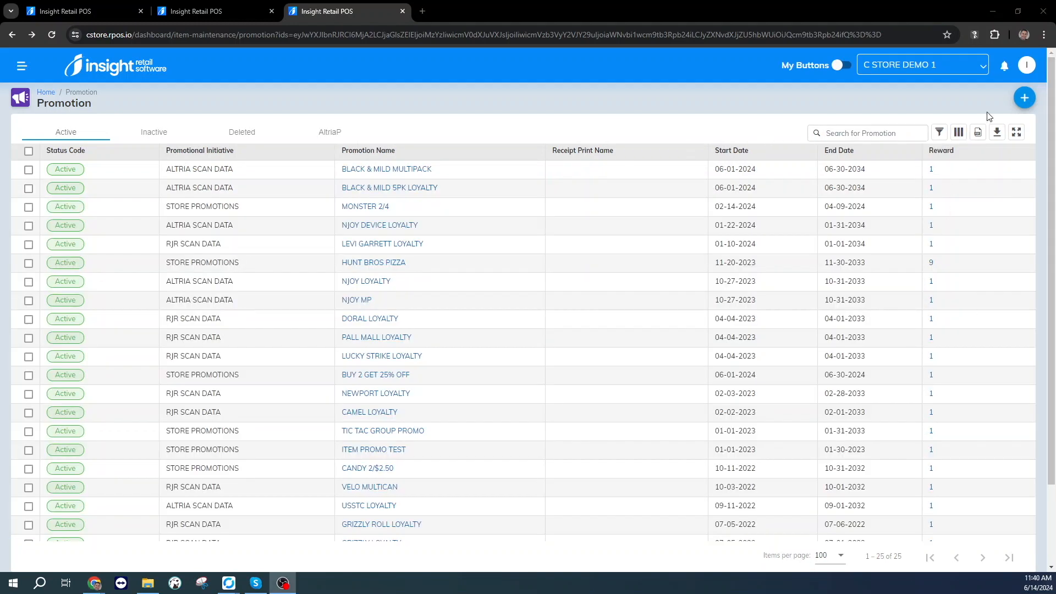
Open a blank form for adding a promotion and cancel it without saving.
{"action": "left_click", "coordinate": [1024, 99]}
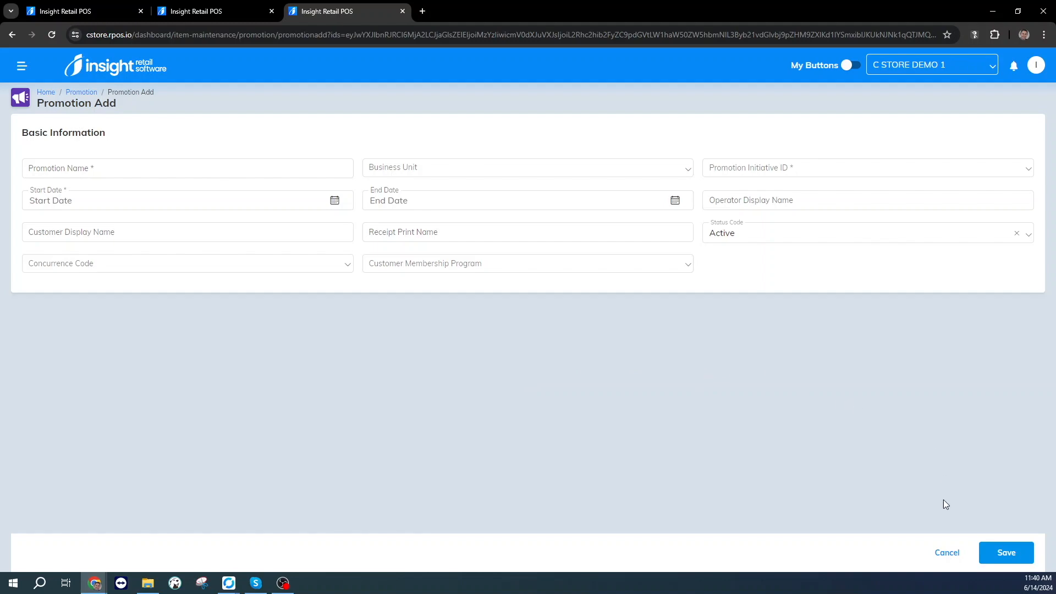
{"action": "left_click", "coordinate": [946, 552]}
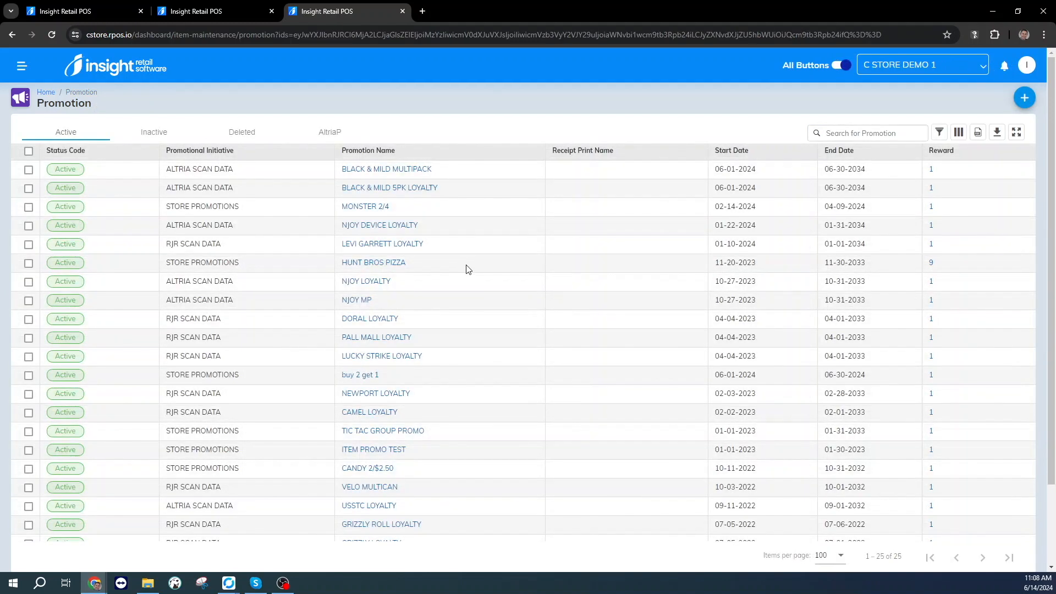
Open the BLACK & MILD MULTIPACK promotion for editing and select its promotion name.
{"action": "left_click", "coordinate": [372, 171]}
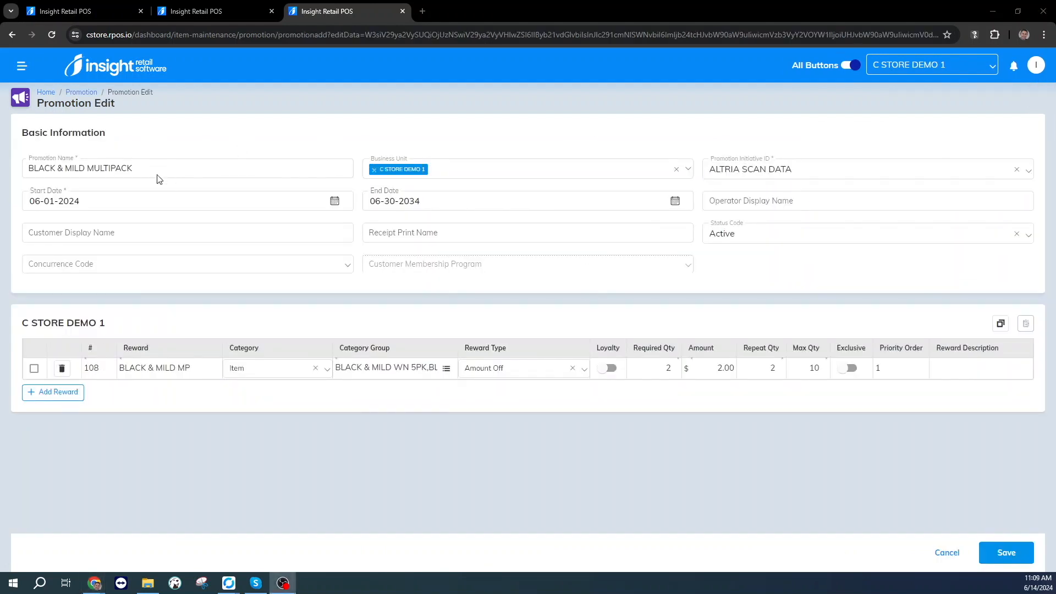
{"action": "triple_click", "coordinate": [166, 168]}
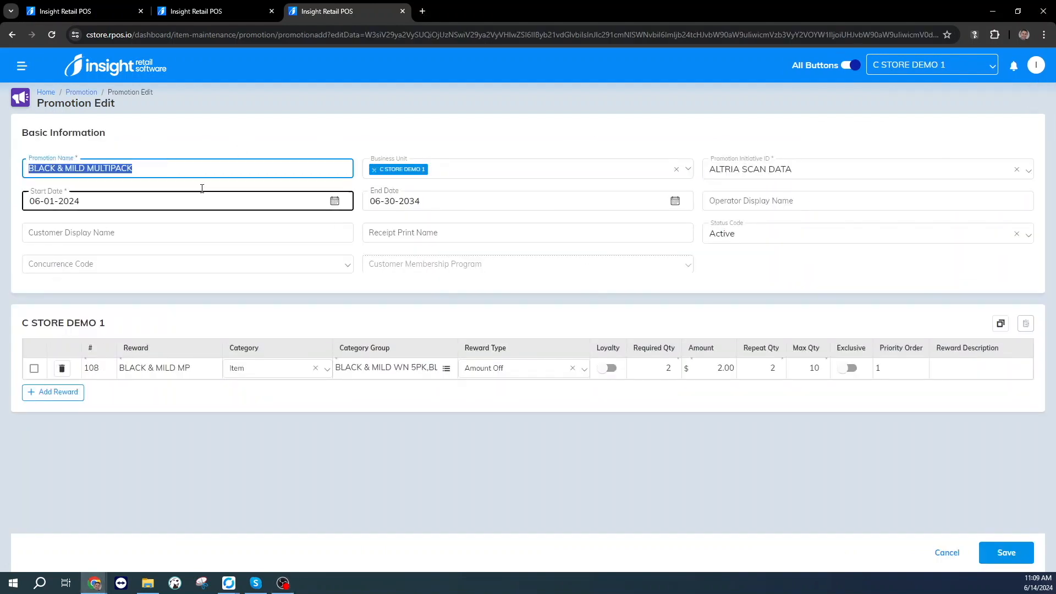
Add C STORE DEMO 2-2 to the promotion's business units and remove it again.
{"action": "left_click", "coordinate": [465, 169]}
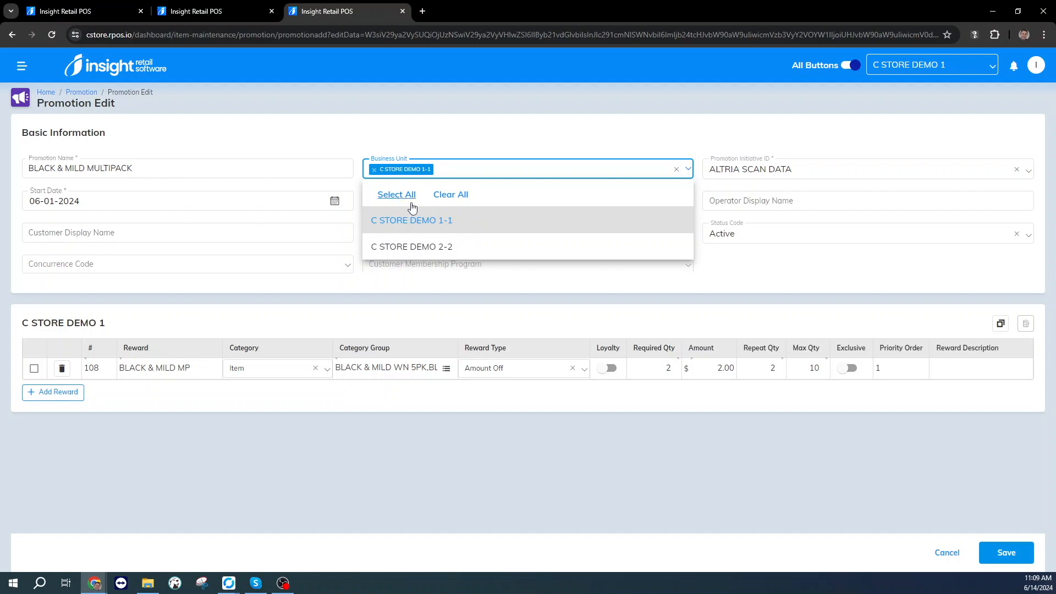
{"action": "left_click", "coordinate": [426, 247]}
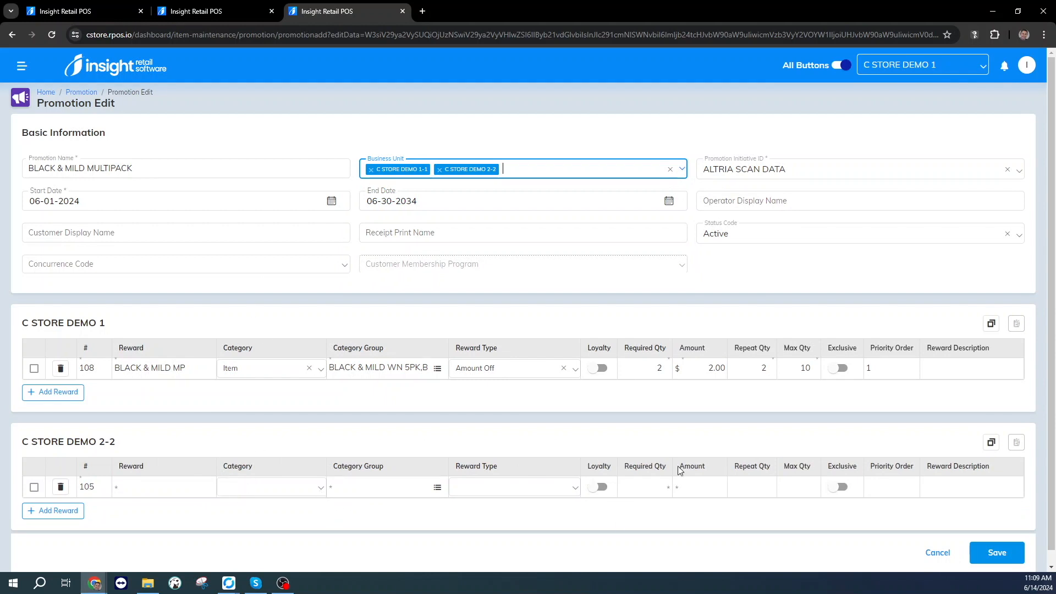
{"action": "left_click", "coordinate": [439, 170]}
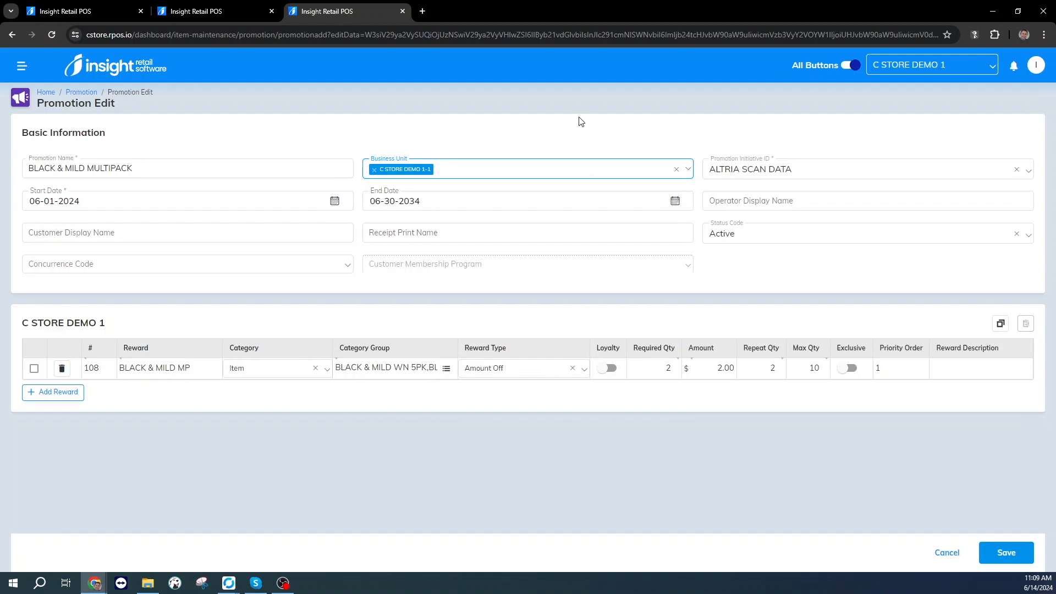
Examine the promotion's available initiatives and its start and end dates without changing them.
{"action": "left_click", "coordinate": [828, 174]}
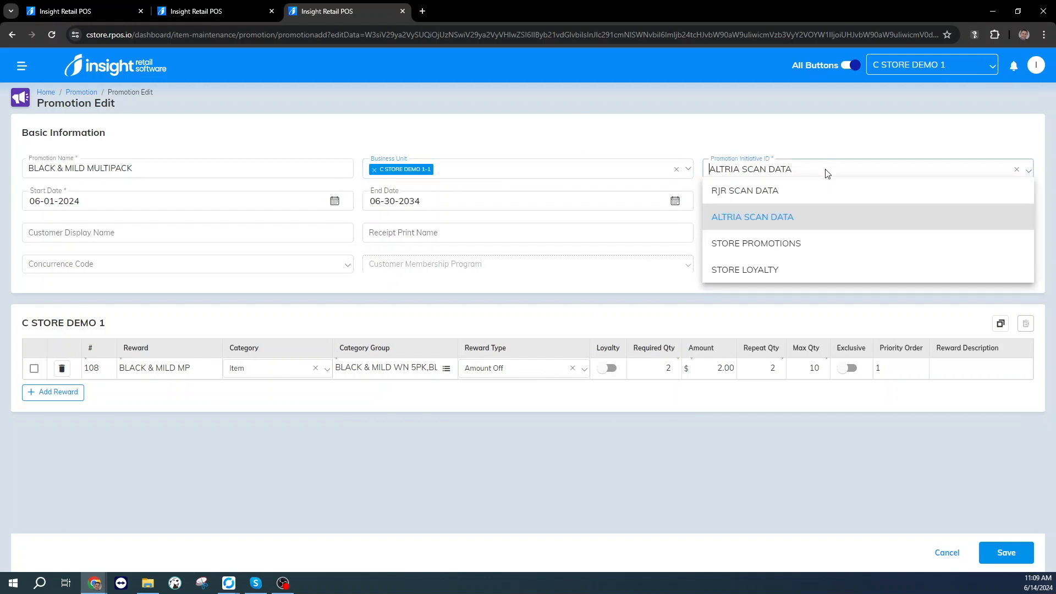
{"action": "key", "text": "Escape"}
{"action": "left_click", "coordinate": [110, 200]}
{"action": "left_click", "coordinate": [443, 203]}
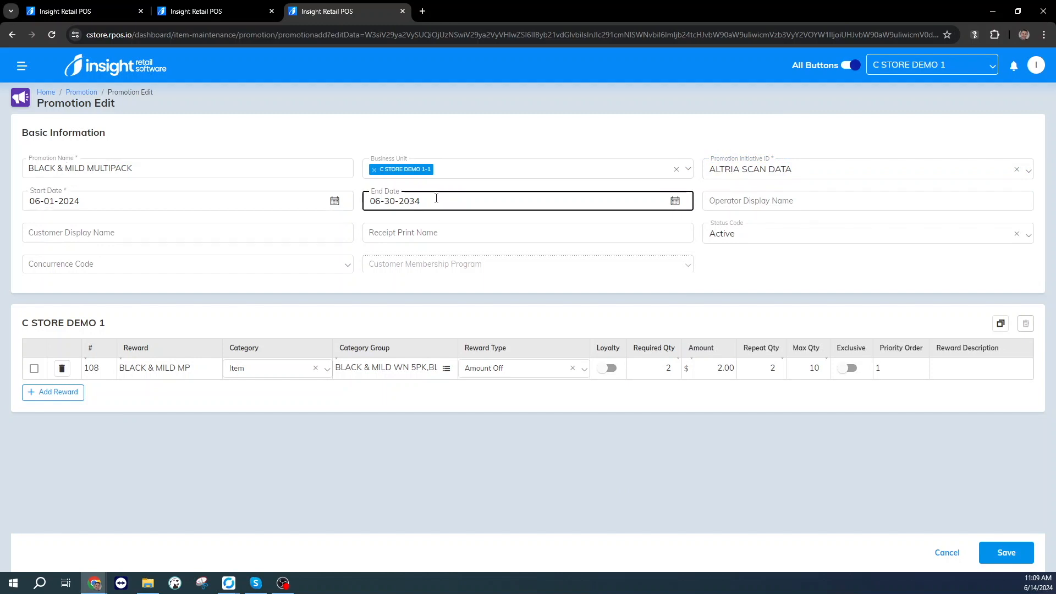
{"action": "left_click_drag", "start_coordinate": [427, 201], "coordinate": [370, 202]}
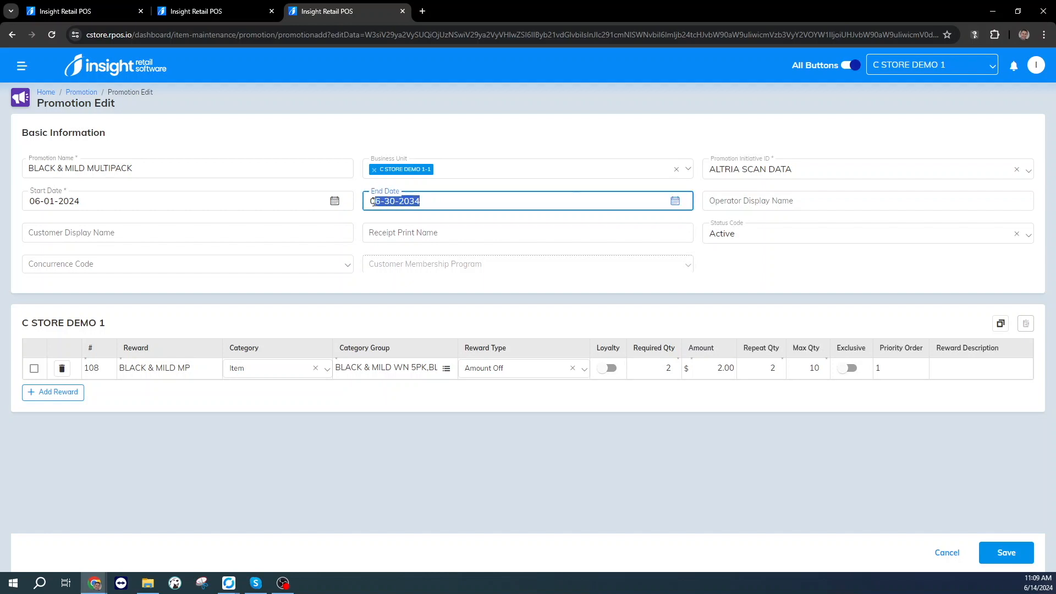
{"action": "left_click", "coordinate": [432, 101]}
{"action": "left_click", "coordinate": [724, 285]}
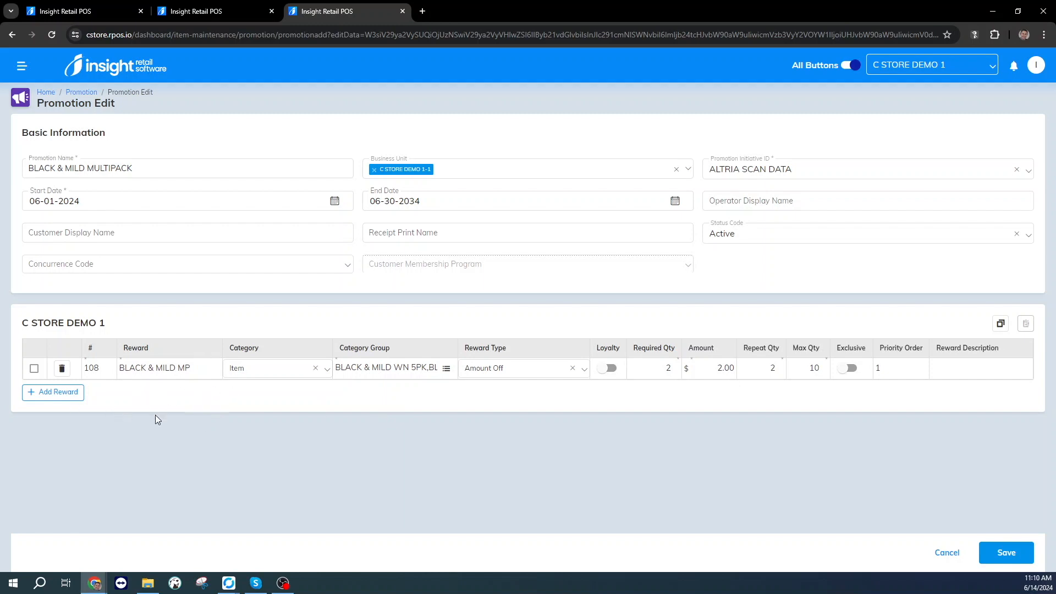
Add a second reward row under C STORE DEMO 1, check its reward number, and delete the row.
{"action": "left_click", "coordinate": [90, 369]}
{"action": "left_click_drag", "start_coordinate": [105, 368], "coordinate": [85, 370]}
{"action": "left_click", "coordinate": [61, 393]}
{"action": "left_click", "coordinate": [95, 391]}
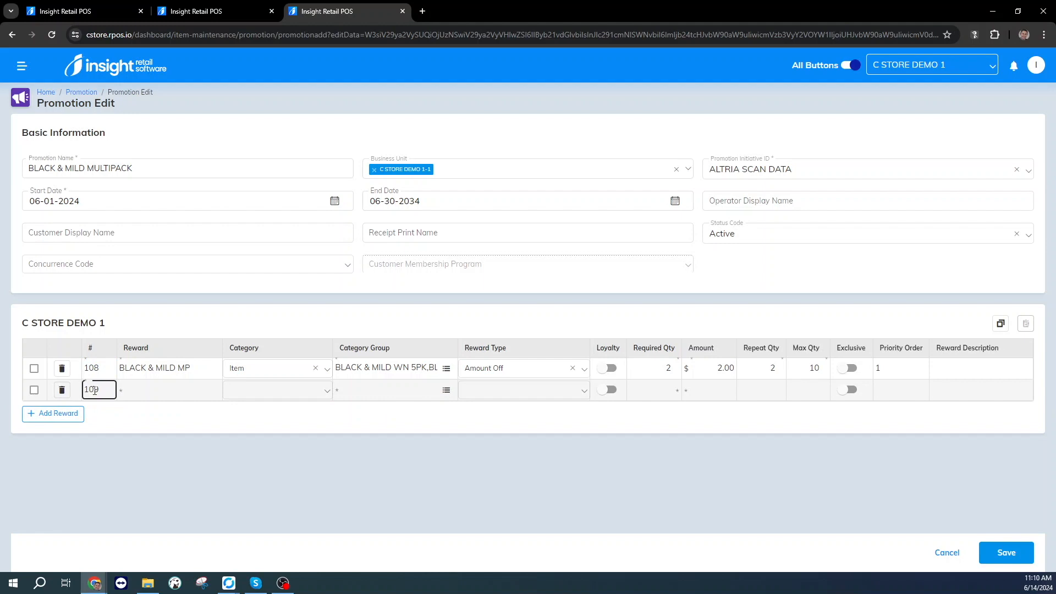
{"action": "left_click", "coordinate": [62, 390]}
Examine the reward's name and category options, keeping Item as the category.
{"action": "left_click", "coordinate": [192, 367]}
{"action": "left_click_drag", "start_coordinate": [192, 368], "coordinate": [125, 366]}
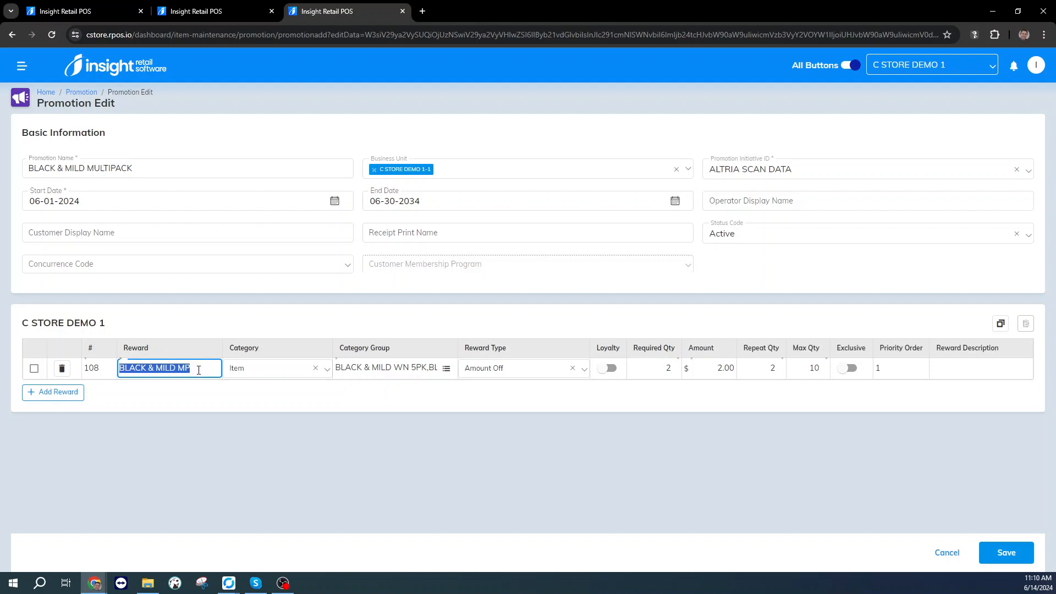
{"action": "left_click", "coordinate": [256, 369]}
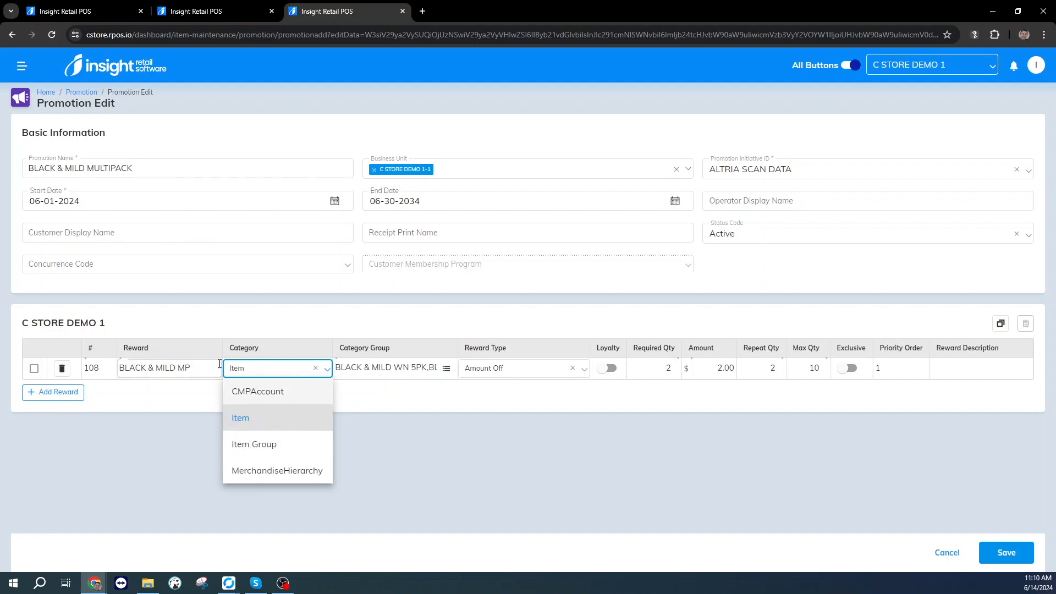
{"action": "left_click", "coordinate": [259, 421]}
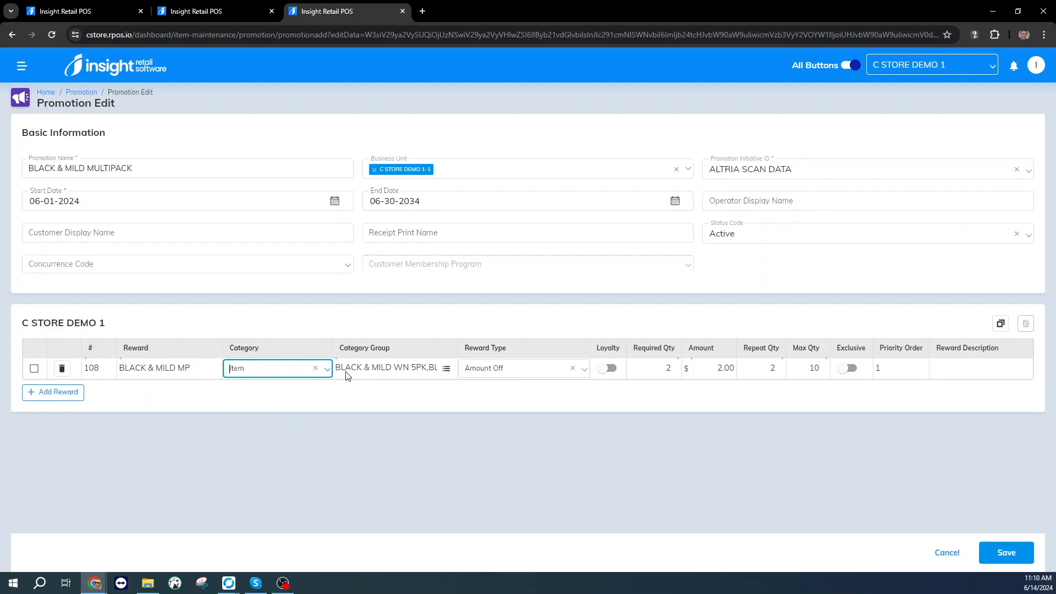
Search the category group's item list for "coc" and "pep", select COCA COLA 20 OZ and PEPSI 20OZ, and cancel without adding them.
{"action": "left_click", "coordinate": [446, 370]}
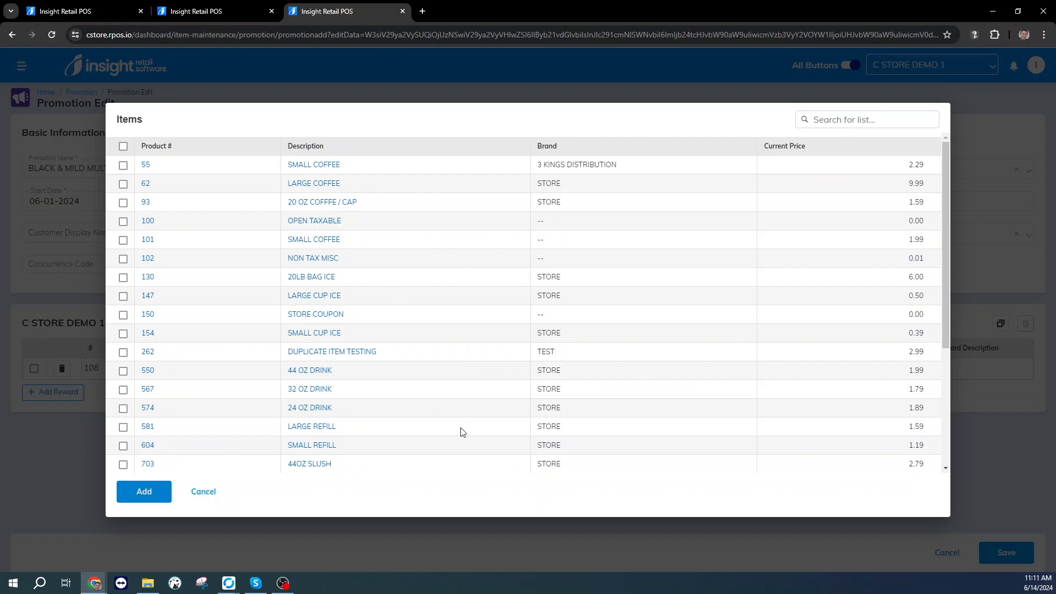
{"action": "scroll", "coordinate": [446, 305], "scroll_direction": "down", "scroll_amount": 4}
{"action": "scroll", "coordinate": [445, 305], "scroll_direction": "up", "scroll_amount": 4}
{"action": "left_click", "coordinate": [846, 120]}
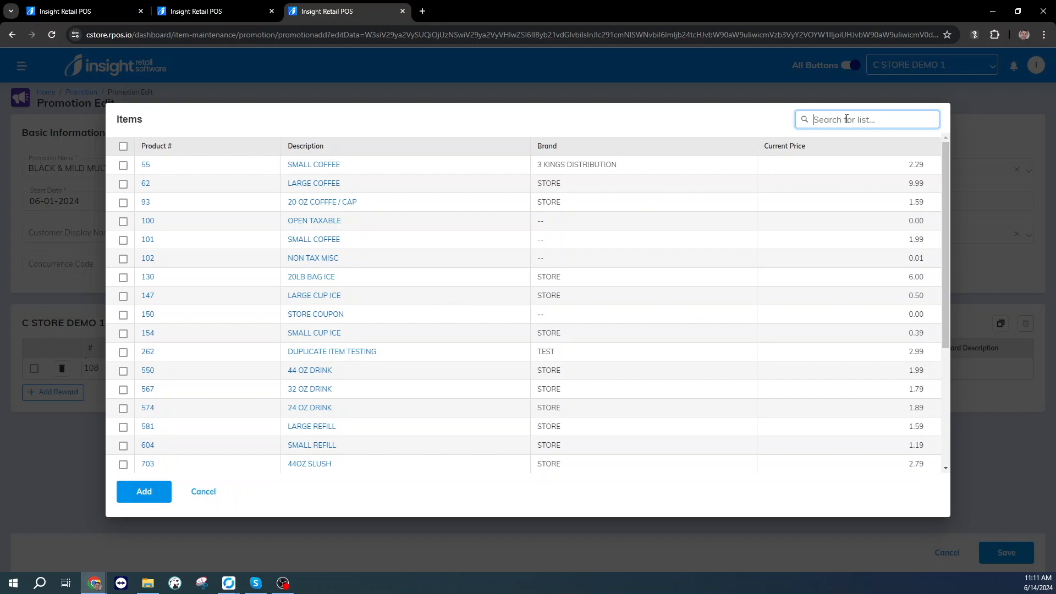
{"action": "type", "text": "coc"}
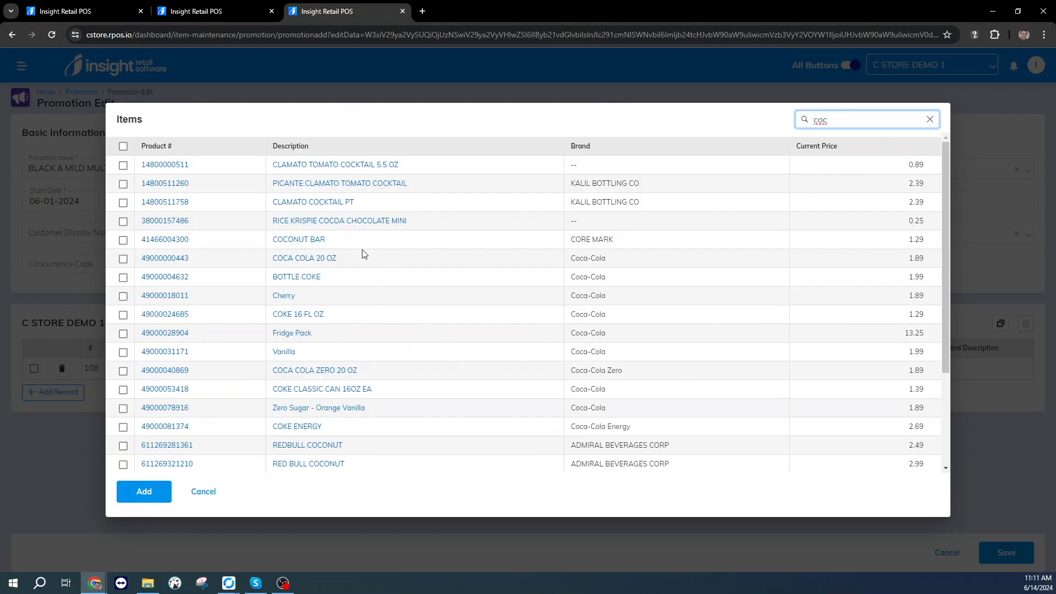
{"action": "left_click", "coordinate": [123, 263]}
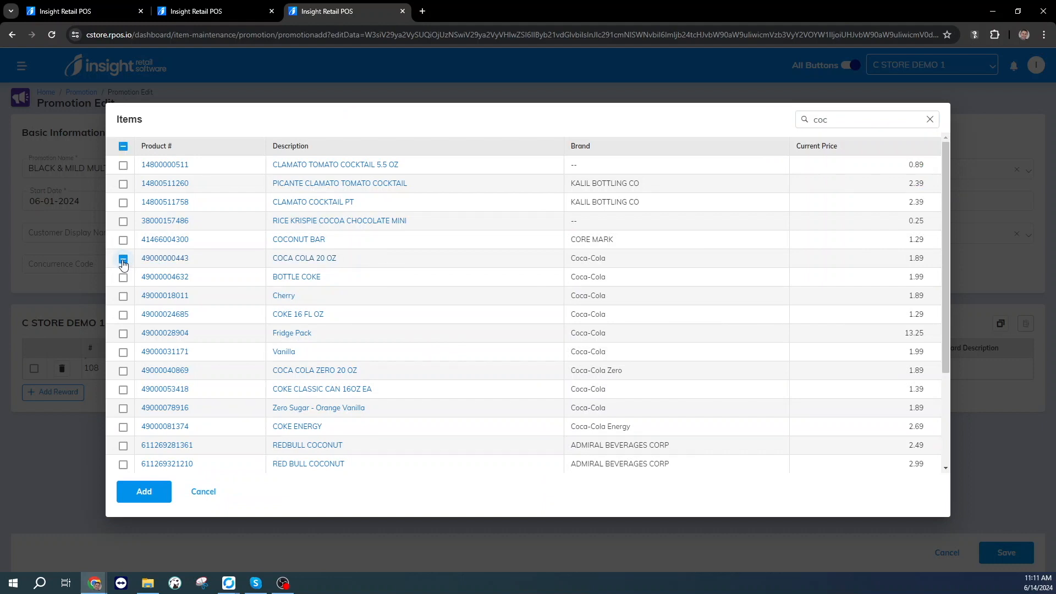
{"action": "left_click_drag", "start_coordinate": [841, 123], "coordinate": [812, 121]}
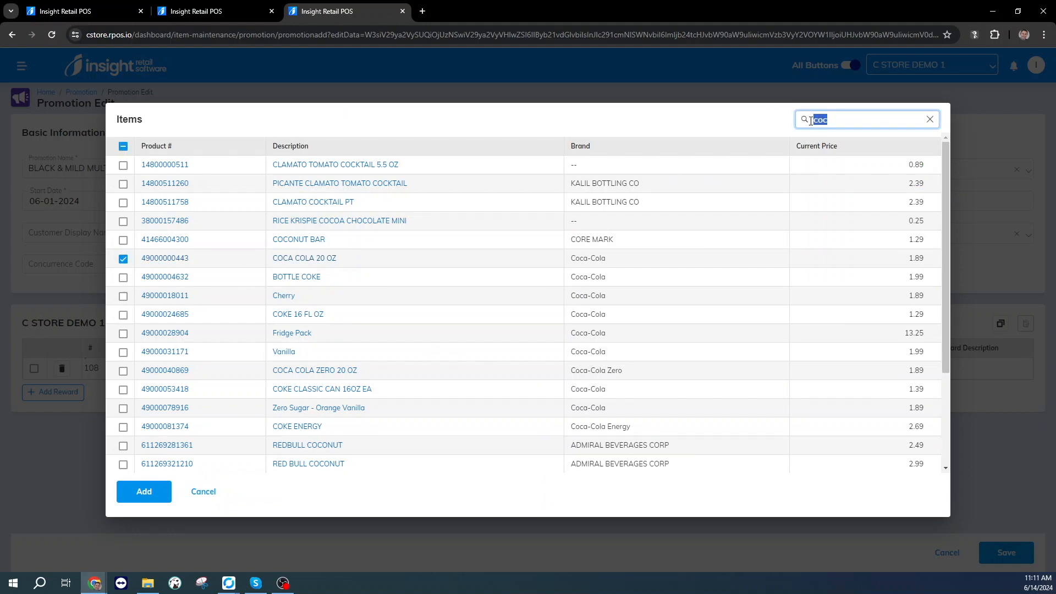
{"action": "type", "text": "pep"}
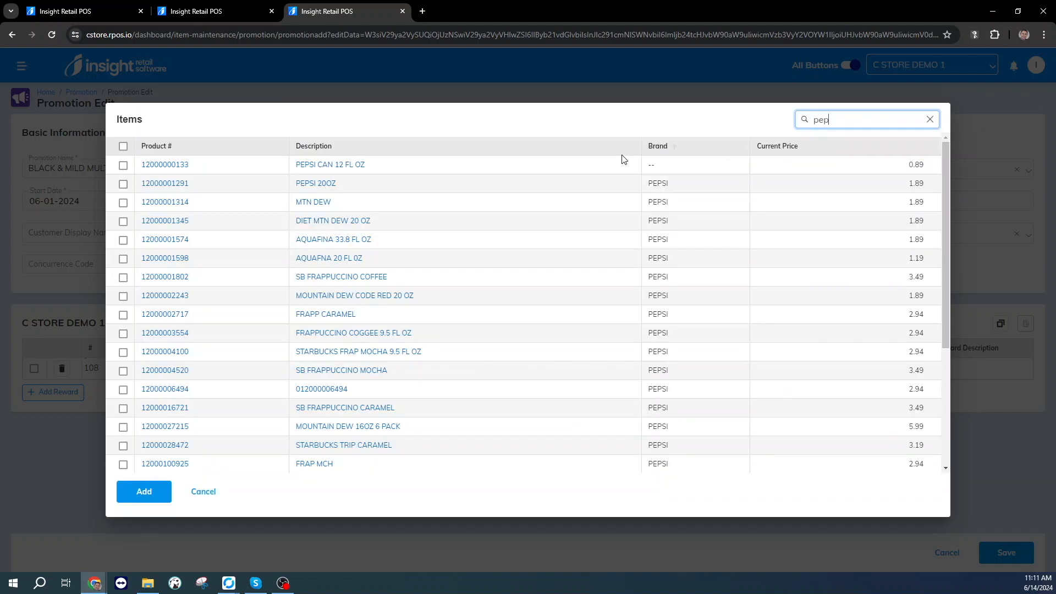
{"action": "left_click", "coordinate": [122, 187]}
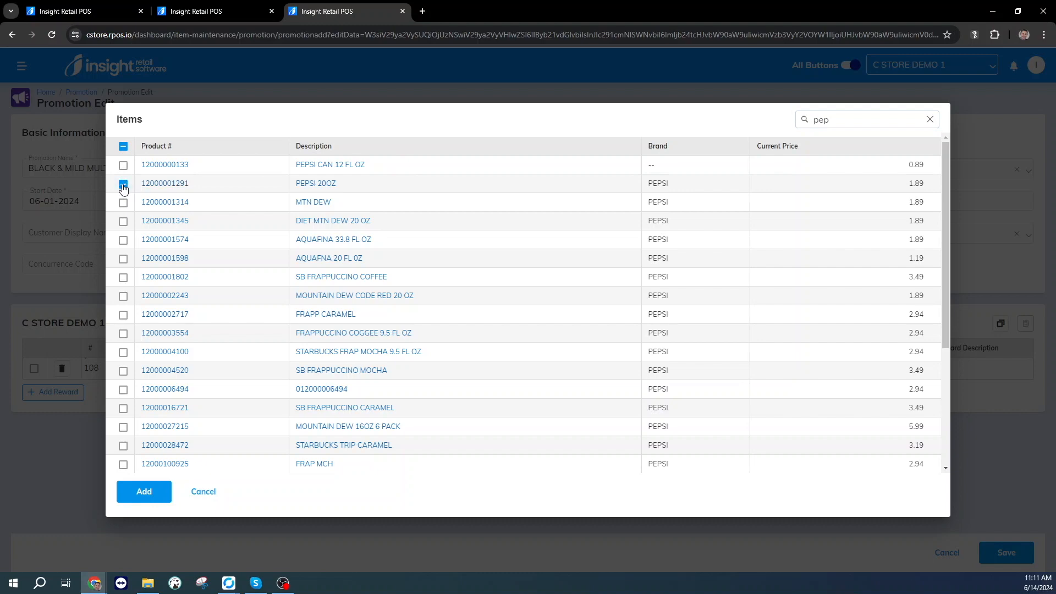
{"action": "left_click", "coordinate": [209, 496]}
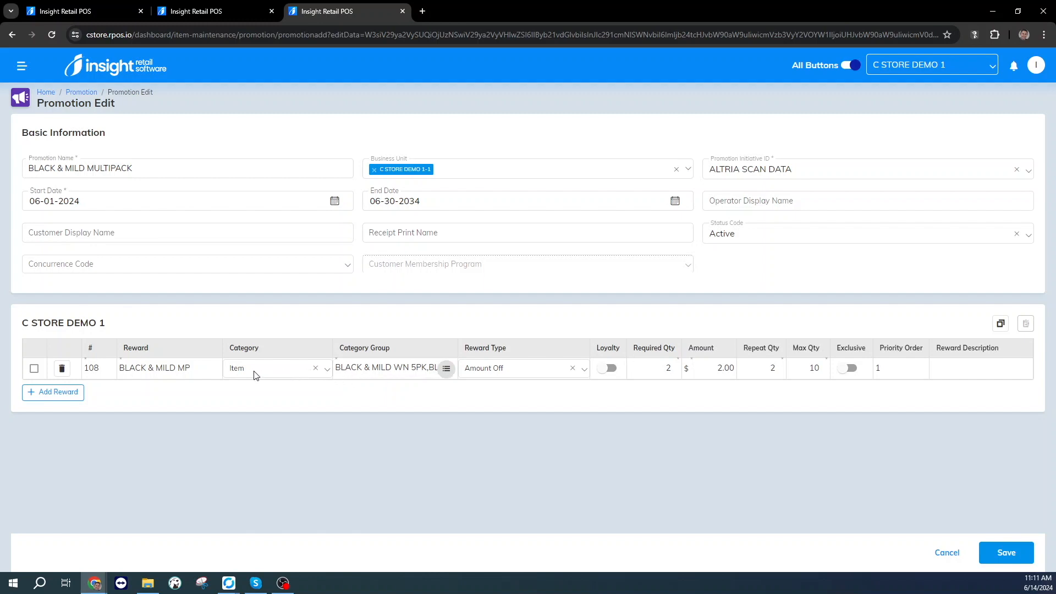
Examine the BLACK & MILD MP reward's type options, maximum quantity and priority order without changing them.
{"action": "left_click", "coordinate": [512, 370]}
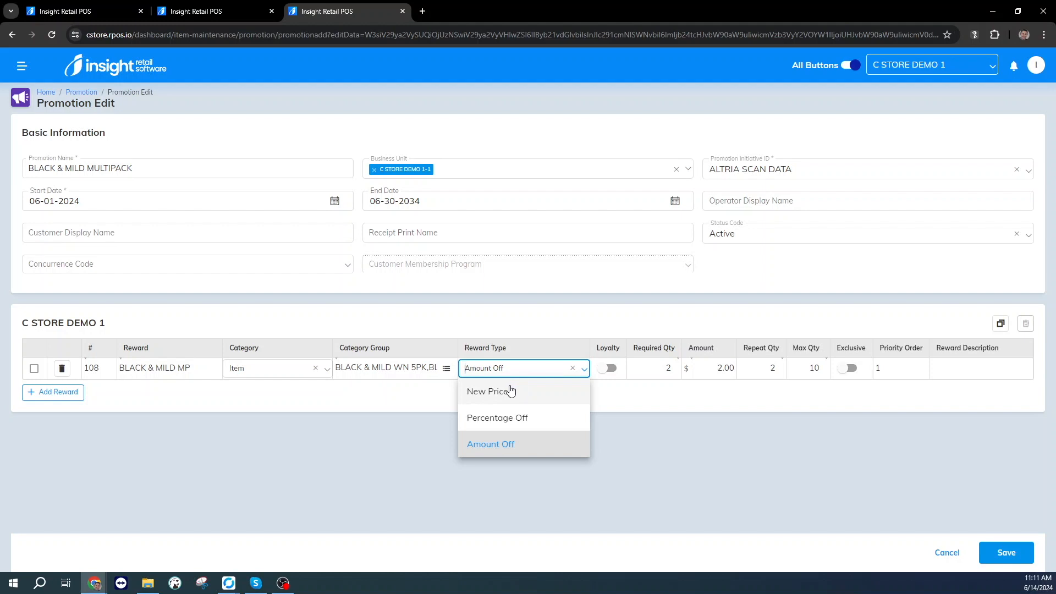
{"action": "left_click", "coordinate": [532, 308]}
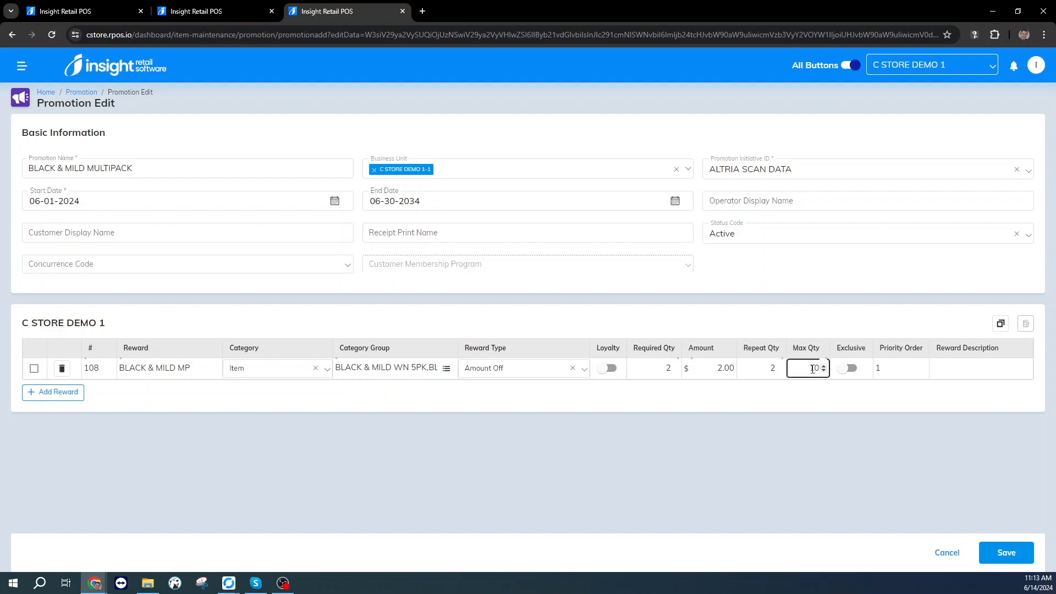
{"action": "left_click", "coordinate": [885, 369]}
{"action": "left_click", "coordinate": [859, 399]}
{"action": "left_click", "coordinate": [888, 369]}
{"action": "left_click", "coordinate": [925, 427]}
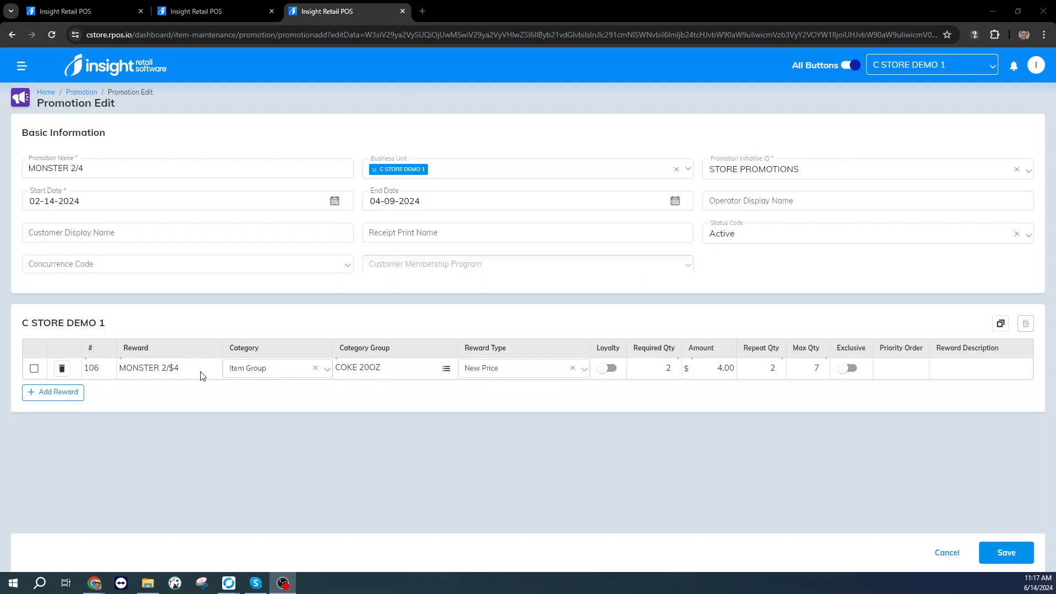
Open the MONSTER 2/$4 reward's item group list, tick and untick Copenhagen and Cristal repack test, and cancel the selection.
{"action": "left_click", "coordinate": [145, 376]}
{"action": "left_click", "coordinate": [259, 374]}
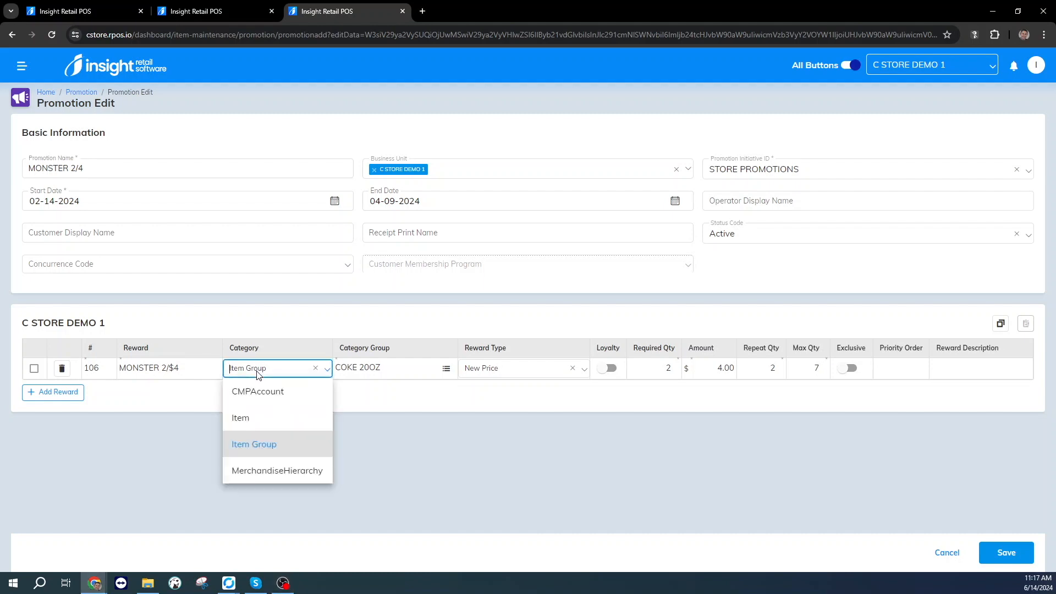
{"action": "left_click", "coordinate": [446, 369]}
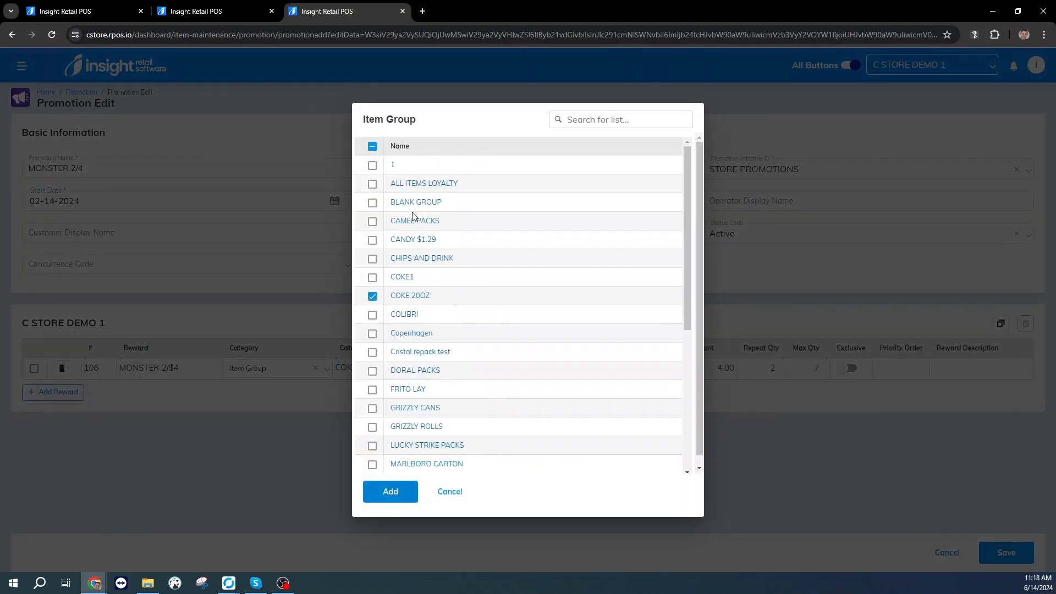
{"action": "scroll", "coordinate": [411, 212], "scroll_direction": "down", "scroll_amount": 6}
{"action": "scroll", "coordinate": [450, 322], "scroll_direction": "up", "scroll_amount": 6}
{"action": "left_click", "coordinate": [373, 334]}
{"action": "left_click", "coordinate": [372, 352]}
{"action": "left_click", "coordinate": [372, 352]}
{"action": "left_click", "coordinate": [372, 333]}
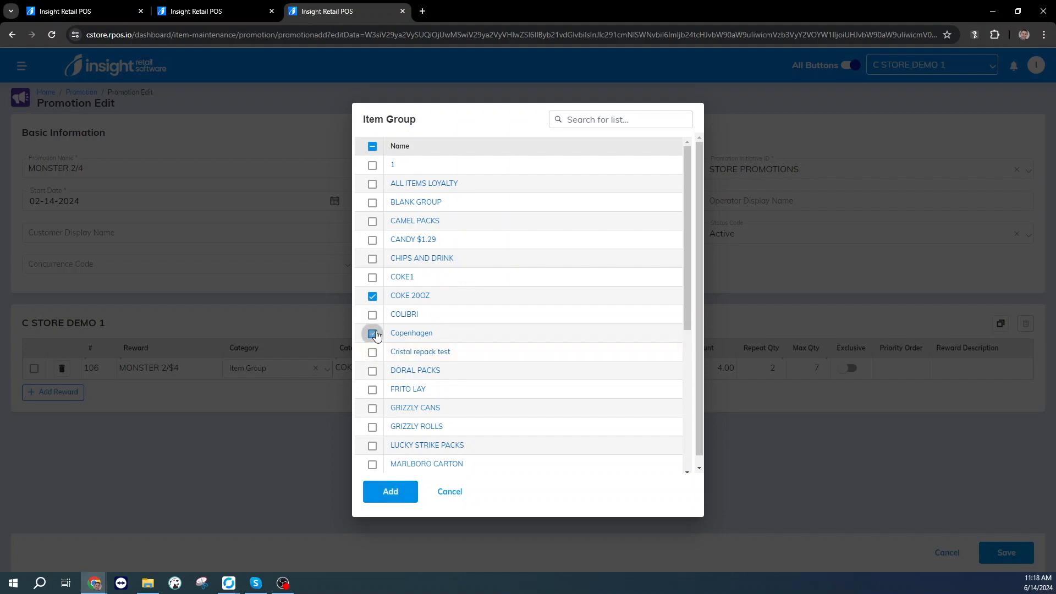
{"action": "left_click", "coordinate": [449, 493]}
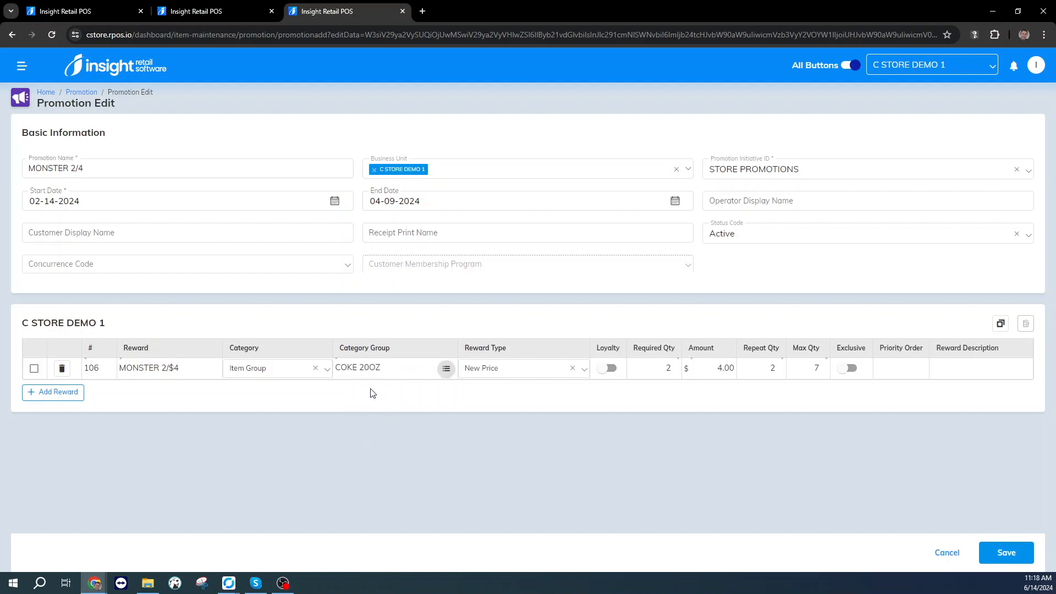
Examine the MONSTER 2/$4 reward's type options, required quantity, amount, repeat quantity and maximum quantity.
{"action": "left_click", "coordinate": [492, 367]}
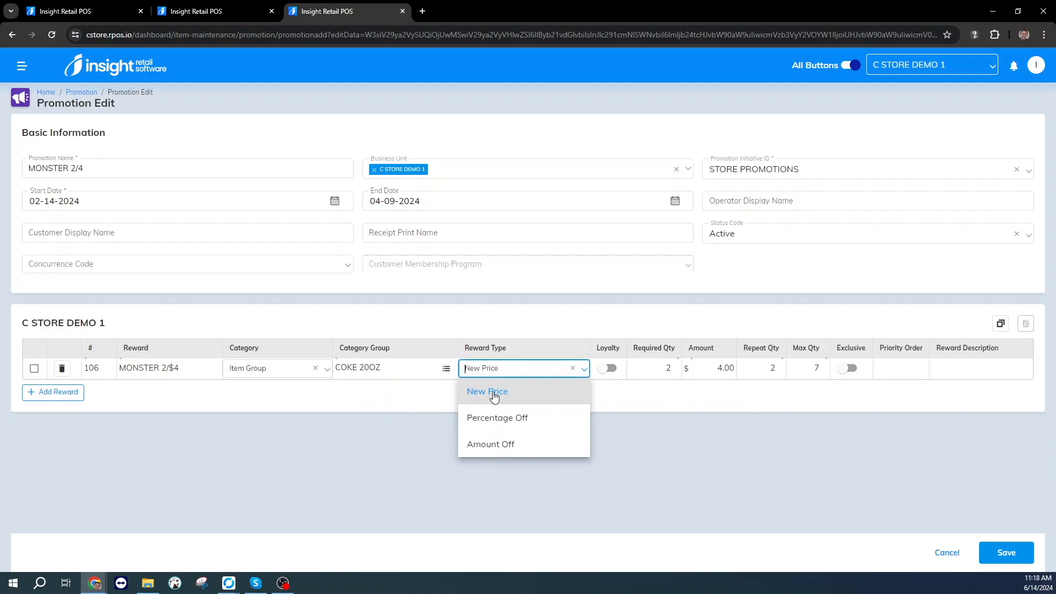
{"action": "left_click", "coordinate": [759, 403]}
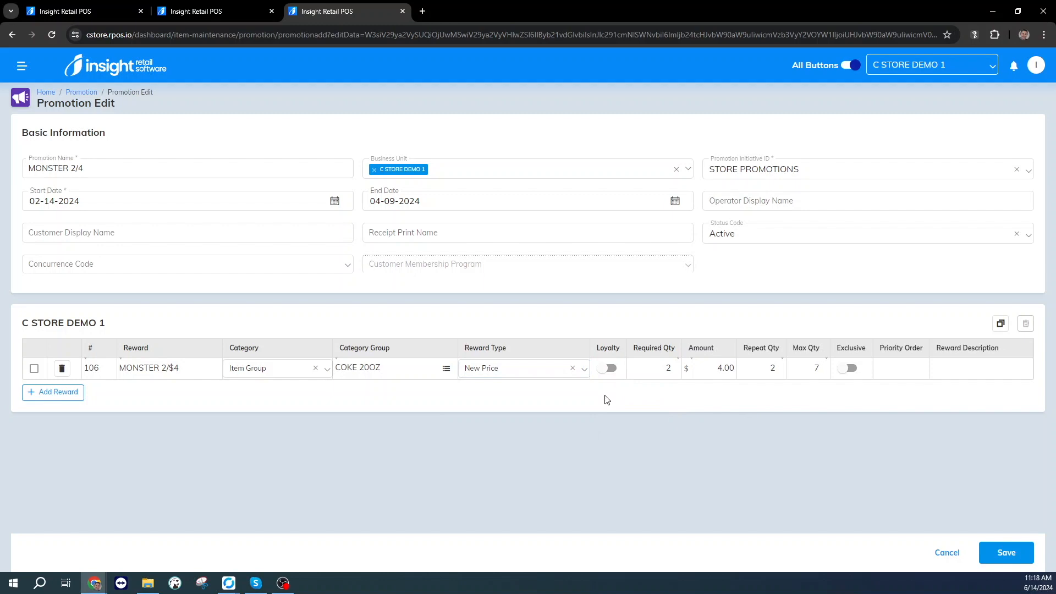
{"action": "left_click", "coordinate": [669, 369]}
{"action": "left_click", "coordinate": [718, 368]}
{"action": "left_click", "coordinate": [758, 367]}
{"action": "left_click", "coordinate": [812, 368]}
Set the MONSTER 2/$4 reward's priority order to 1.
{"action": "left_click", "coordinate": [893, 369]}
{"action": "type", "text": "1"}
{"action": "left_click", "coordinate": [820, 411]}
Set the MONSTER 2/$4 reward's maximum quantity to 999 and save the promotion.
{"action": "left_click", "coordinate": [650, 376]}
{"action": "left_click_drag", "start_coordinate": [715, 368], "coordinate": [736, 368]}
{"action": "left_click", "coordinate": [809, 368]}
{"action": "type", "text": "999"}
{"action": "key", "text": "Delete"}
{"action": "left_click", "coordinate": [999, 554]}
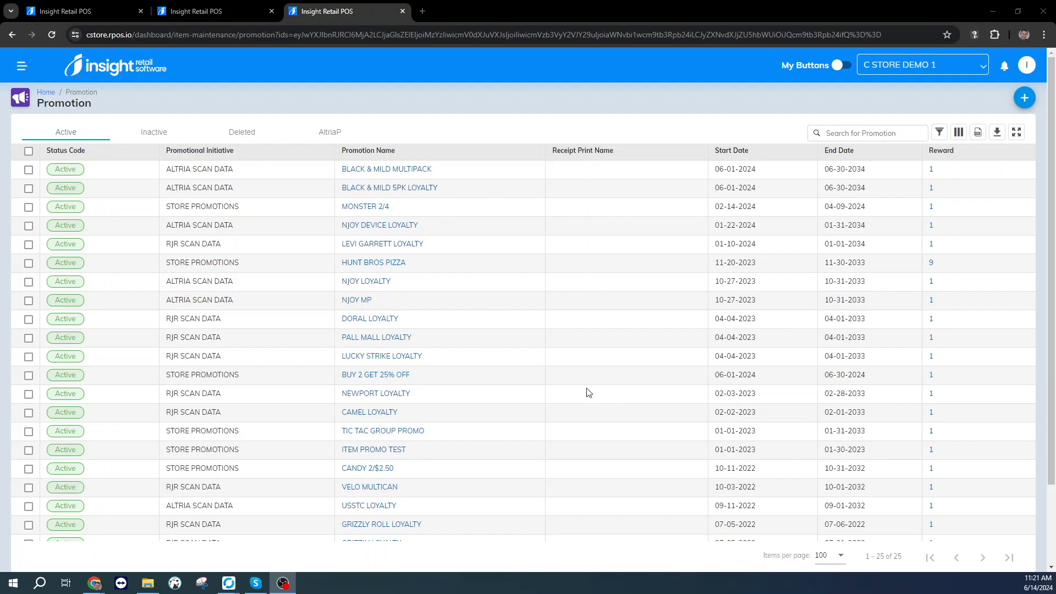
Open the BUY 2 GET 25% OFF promotion and examine its reward's name, type options, required quantity and amount.
{"action": "left_click", "coordinate": [355, 375]}
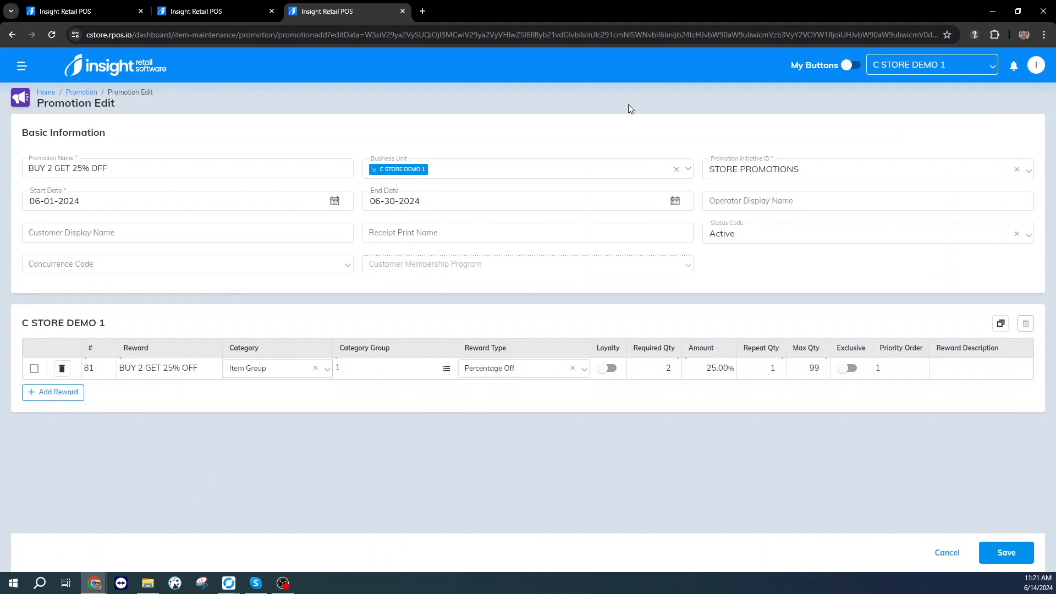
{"action": "left_click", "coordinate": [144, 373]}
{"action": "left_click", "coordinate": [501, 373]}
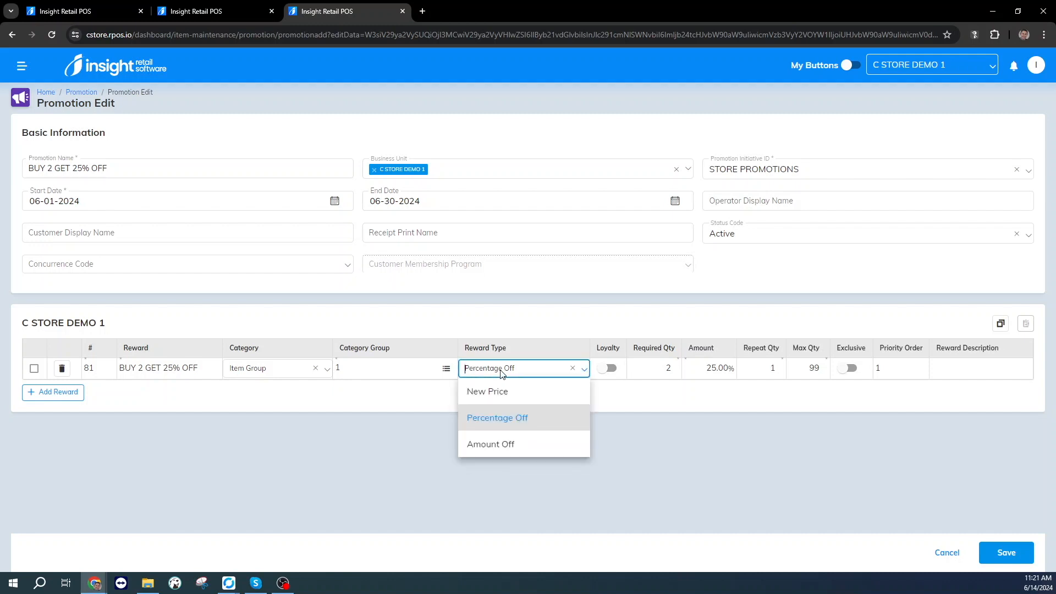
{"action": "left_click", "coordinate": [544, 322]}
{"action": "left_click", "coordinate": [666, 369]}
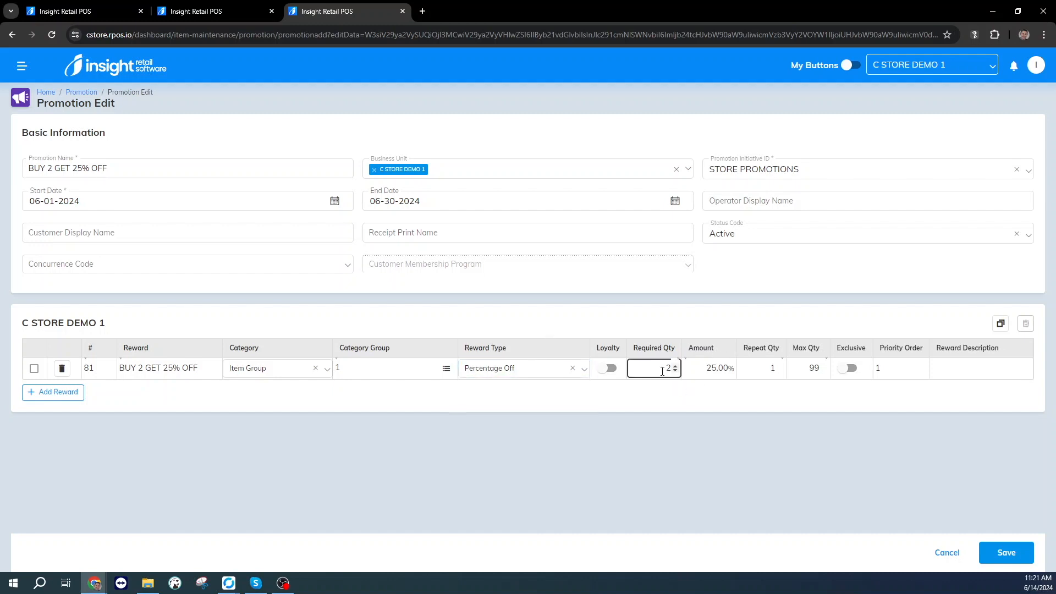
{"action": "left_click", "coordinate": [710, 368]}
{"action": "left_click_drag", "start_coordinate": [704, 369], "coordinate": [730, 368]}
Increase the BUY 2 GET 25% OFF reward's repeat quantity by one and set its amount to 50.00%.
{"action": "left_click", "coordinate": [773, 368]}
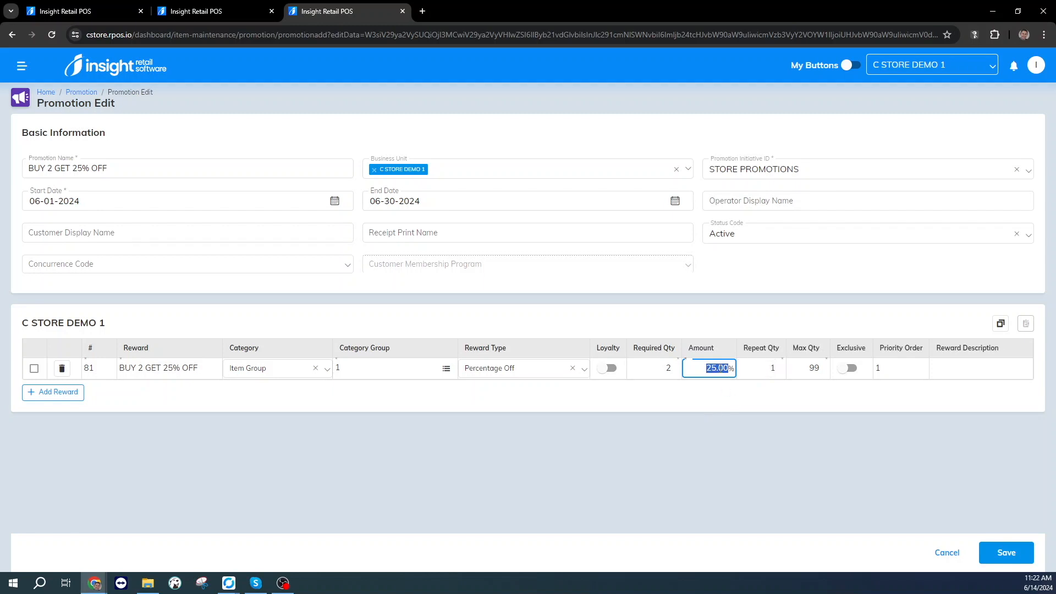
{"action": "left_click", "coordinate": [779, 366]}
{"action": "left_click", "coordinate": [702, 370]}
{"action": "type", "text": "50.00"}
{"action": "left_click", "coordinate": [771, 370]}
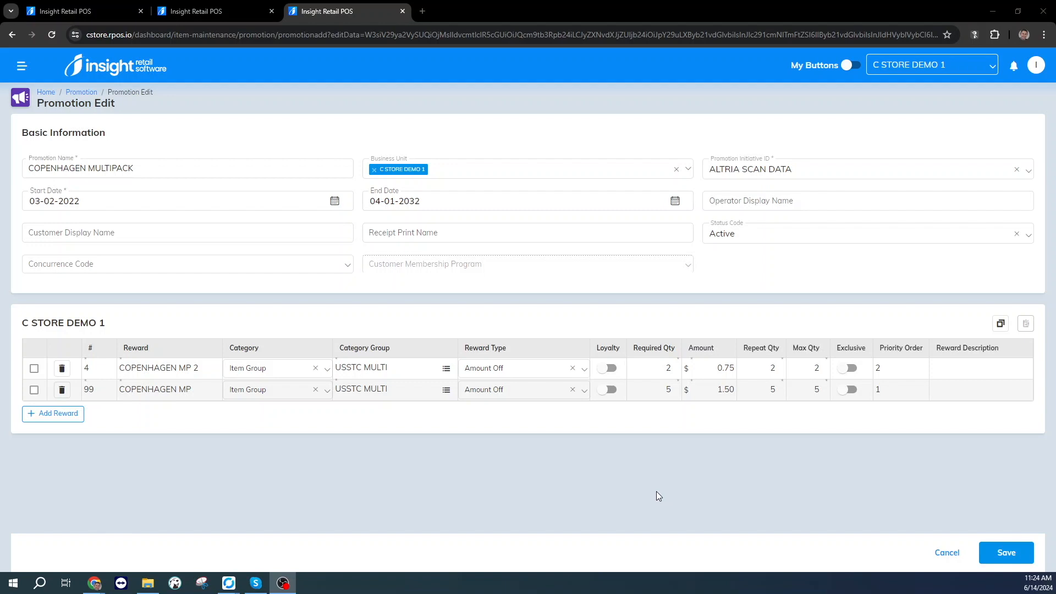
Examine the COPENHAGEN MP 2 reward's required quantity, amount and maximum quantity.
{"action": "left_click", "coordinate": [677, 368]}
{"action": "left_click", "coordinate": [809, 367]}
{"action": "left_click", "coordinate": [725, 369]}
{"action": "left_click", "coordinate": [817, 369]}
{"action": "left_click", "coordinate": [714, 368]}
{"action": "left_click", "coordinate": [665, 369]}
Add C STORE DEMO 2-2 as a second business unit of the COPENHAGEN MULTIPACK promotion.
{"action": "left_click", "coordinate": [499, 171]}
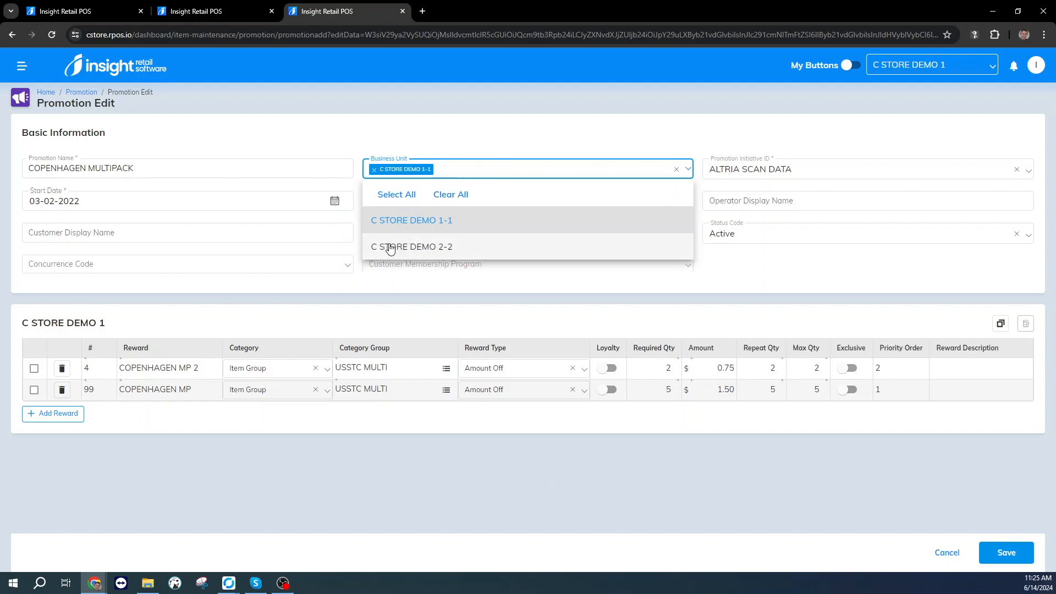
{"action": "left_click", "coordinate": [430, 247]}
{"action": "scroll", "coordinate": [467, 438], "scroll_direction": "down", "scroll_amount": 1}
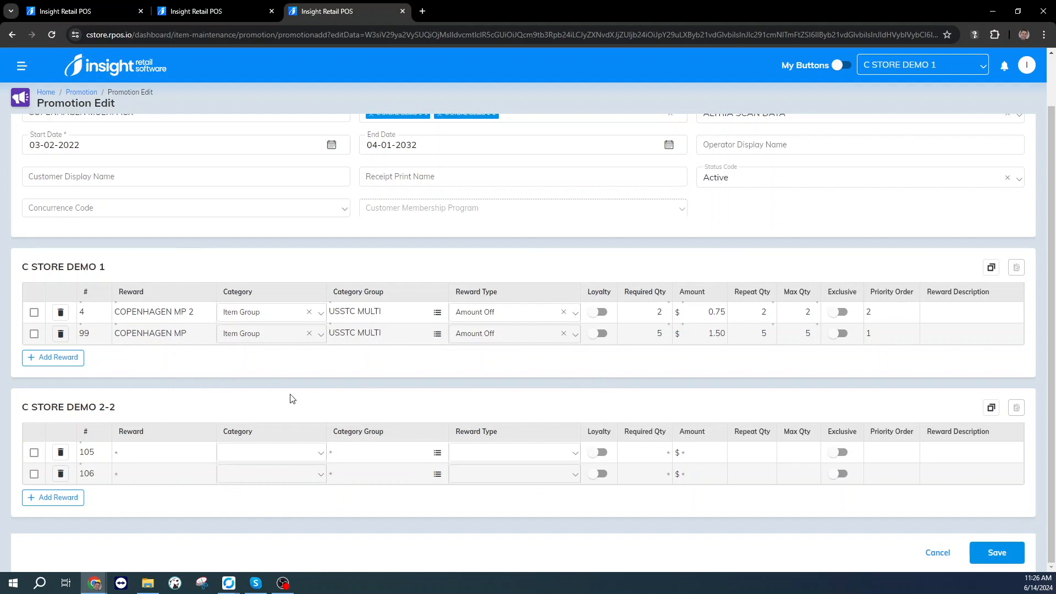
Copy both Copenhagen rewards from C STORE DEMO 1 and paste them into C STORE DEMO 2-2.
{"action": "left_click", "coordinate": [147, 456]}
{"action": "left_click", "coordinate": [33, 313]}
{"action": "left_click", "coordinate": [34, 335]}
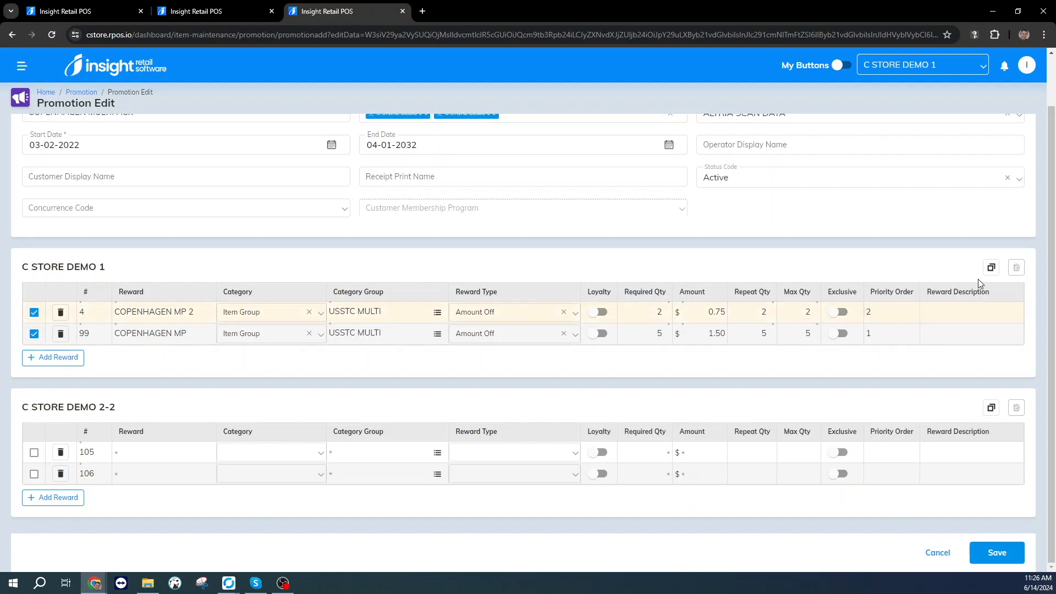
{"action": "left_click", "coordinate": [990, 268]}
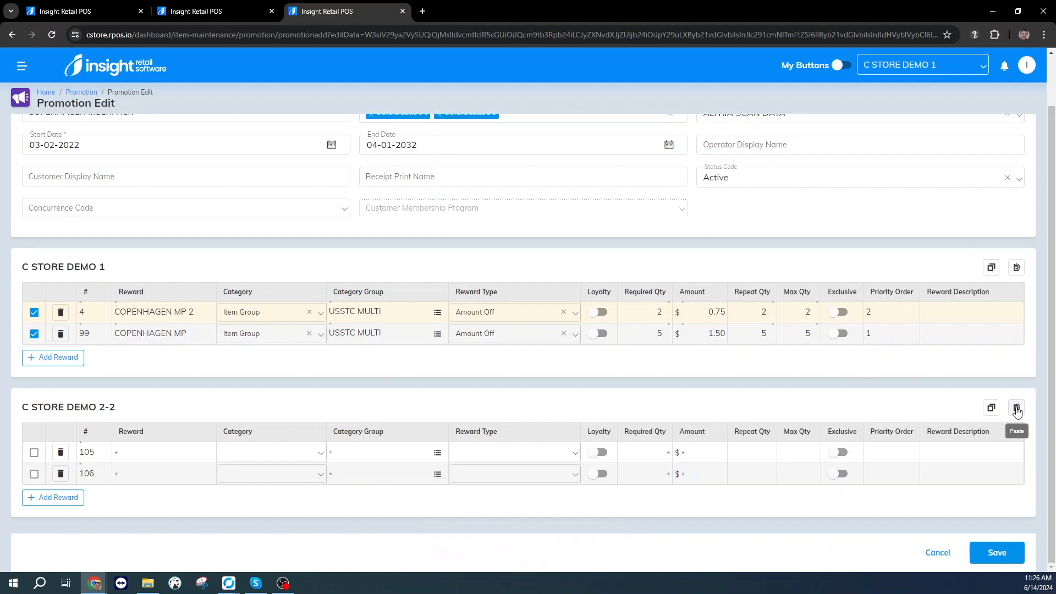
{"action": "left_click", "coordinate": [1016, 410]}
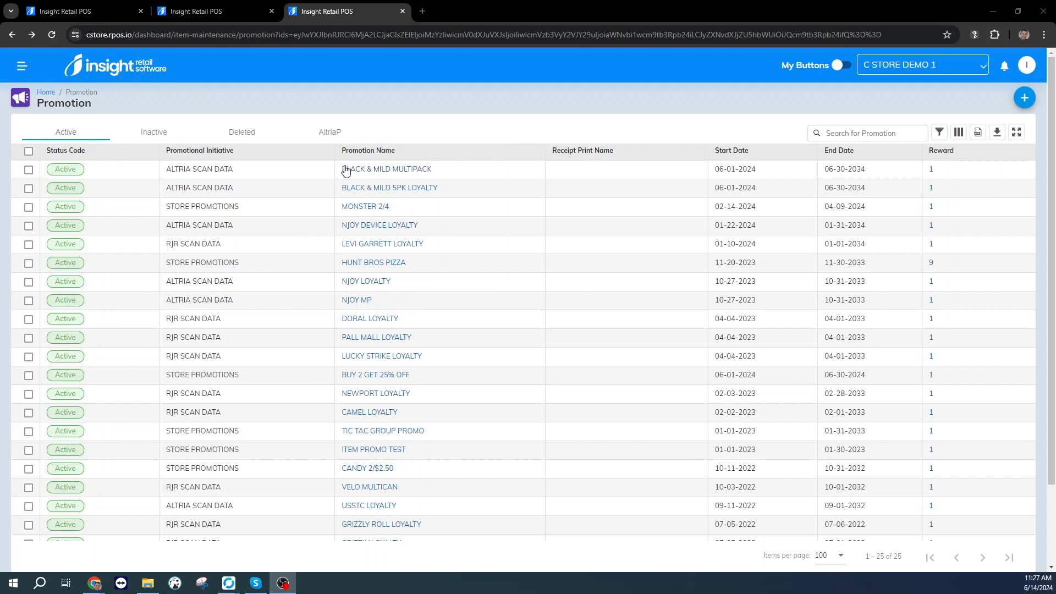
Deactivate the BLACK & MILD MULTIPACK promotion in the list of active promotions.
{"action": "left_click", "coordinate": [28, 170]}
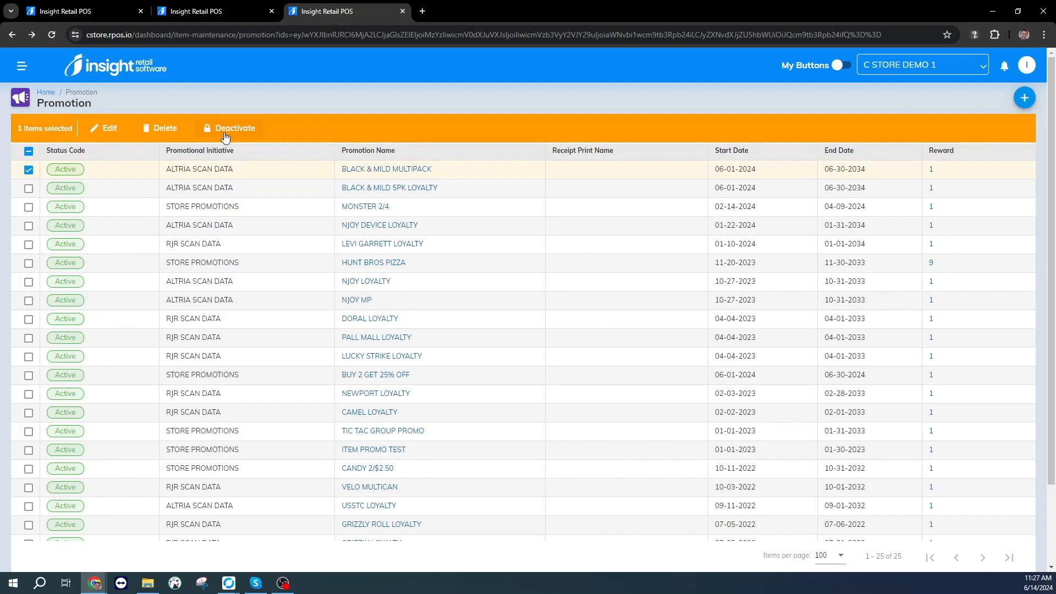
{"action": "left_click", "coordinate": [224, 130]}
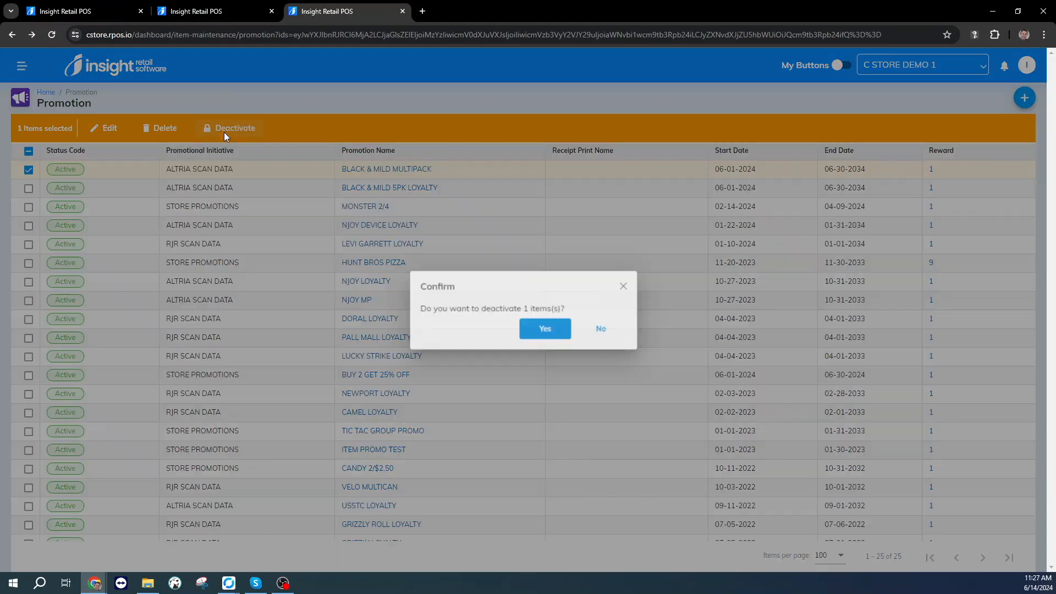
{"action": "left_click", "coordinate": [542, 330]}
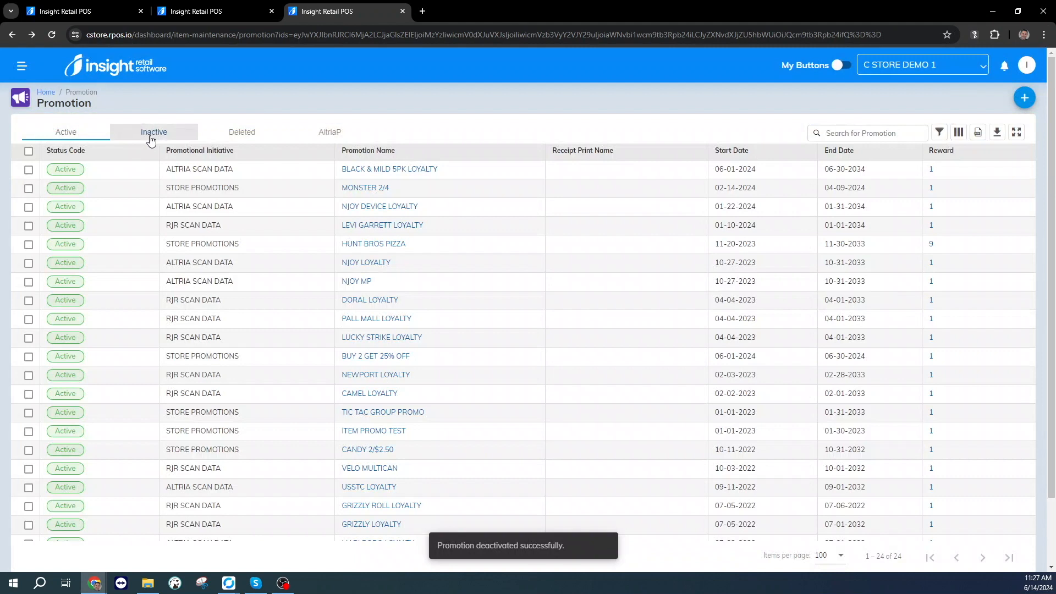
Reactivate the BLACK & MILD MULTIPACK promotion from the list of inactive promotions.
{"action": "left_click", "coordinate": [151, 137]}
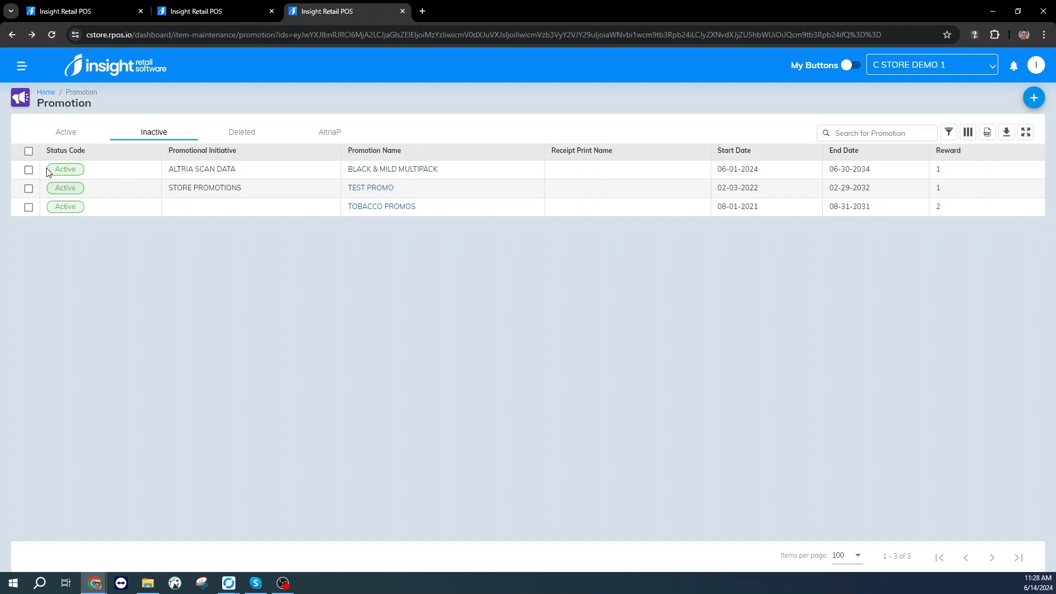
{"action": "left_click", "coordinate": [28, 171]}
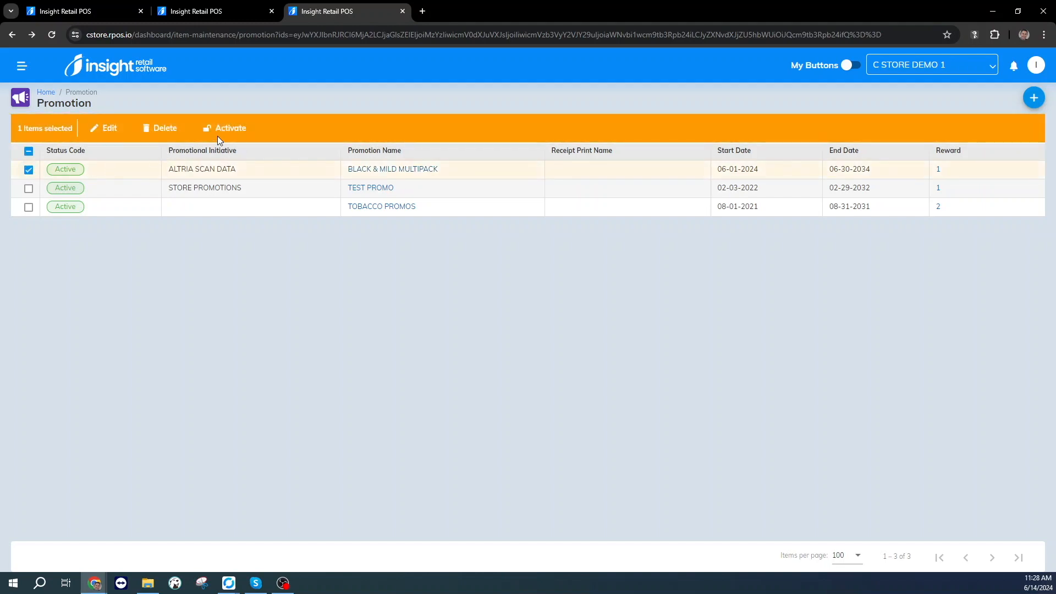
{"action": "left_click", "coordinate": [229, 137]}
{"action": "left_click", "coordinate": [550, 330]}
Return to the active promotions, open BLACK & MILD MULTIPACK, and set its end date to 06-14-2034.
{"action": "left_click", "coordinate": [63, 133]}
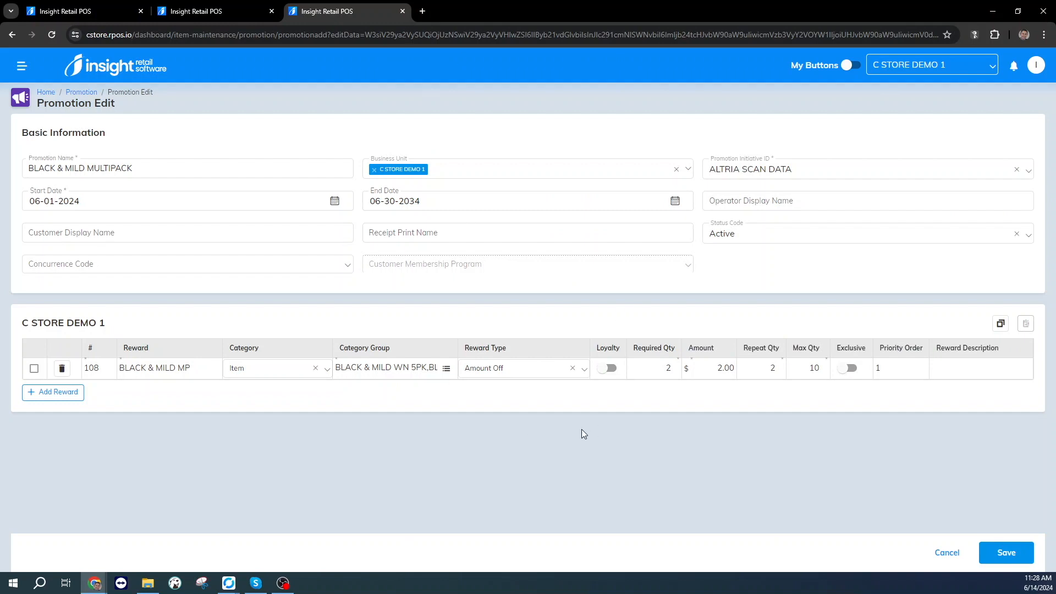
{"action": "left_click", "coordinate": [480, 207]}
{"action": "left_click", "coordinate": [431, 218]}
{"action": "left_click", "coordinate": [675, 201]}
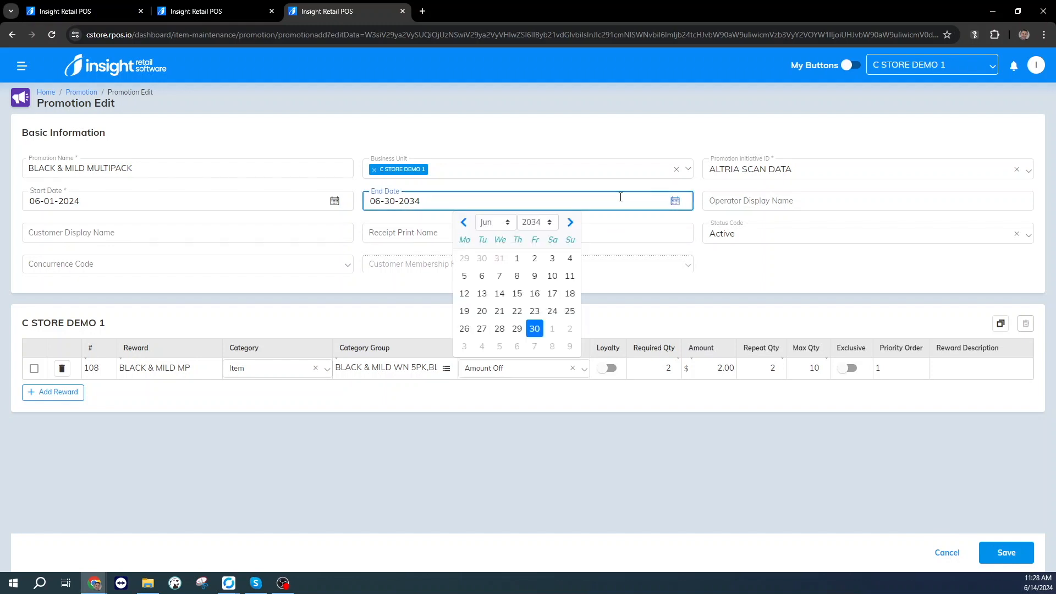
{"action": "left_click", "coordinate": [499, 293]}
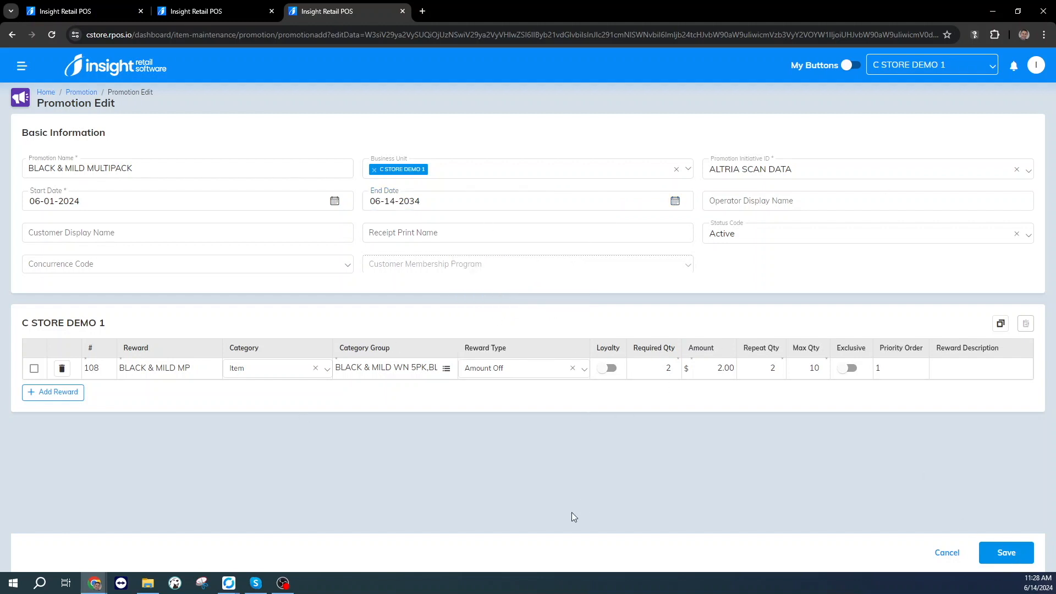
Set the BLACK & MILD MULTIPACK promotion's end date to 07-01-2034.
{"action": "left_click", "coordinate": [389, 202]}
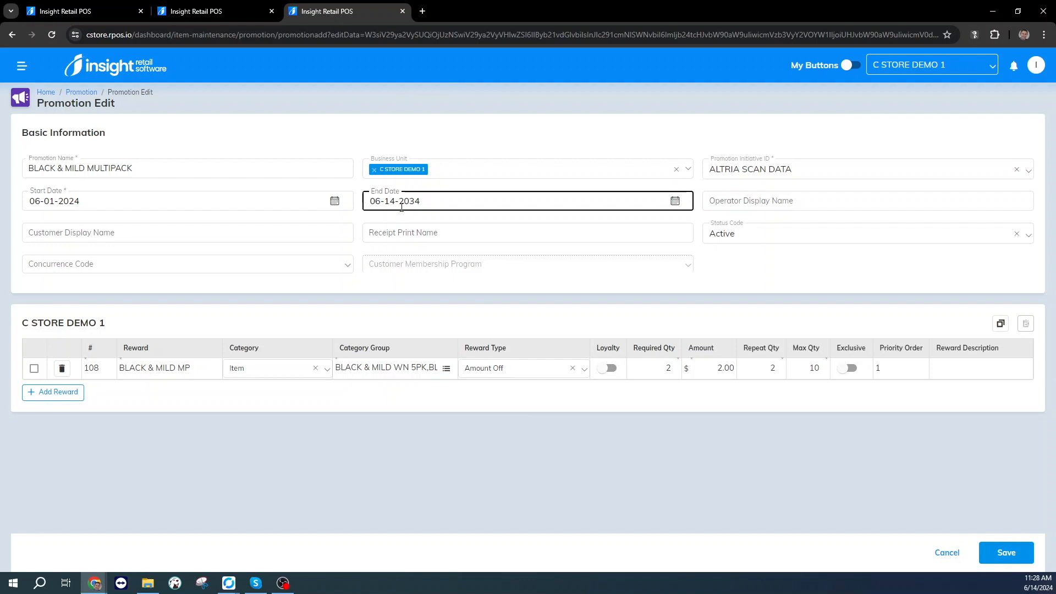
{"action": "left_click", "coordinate": [676, 202]}
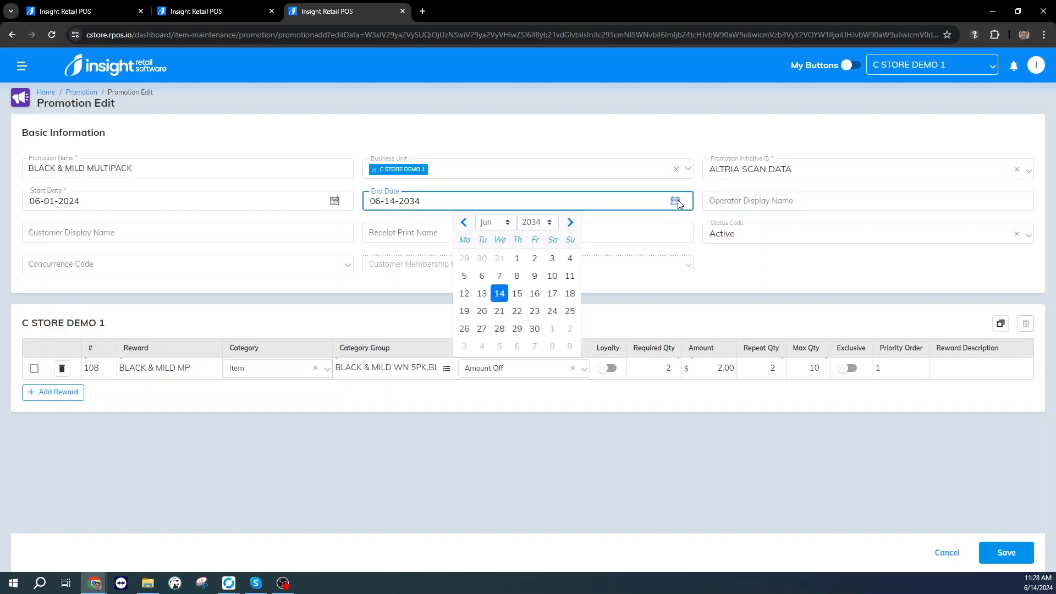
{"action": "left_click", "coordinate": [551, 330]}
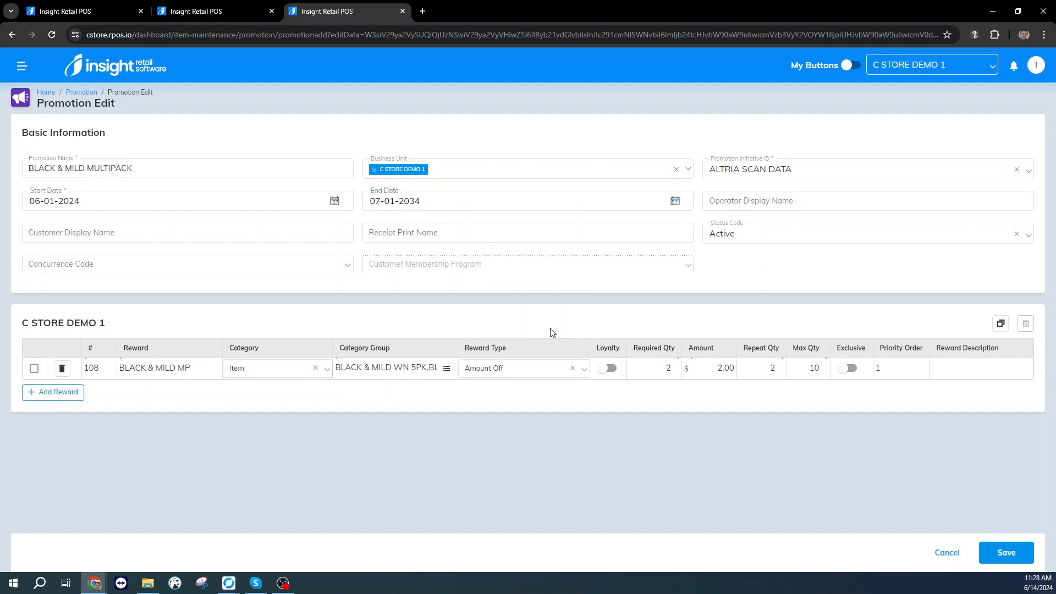
{"action": "left_click", "coordinate": [386, 211]}
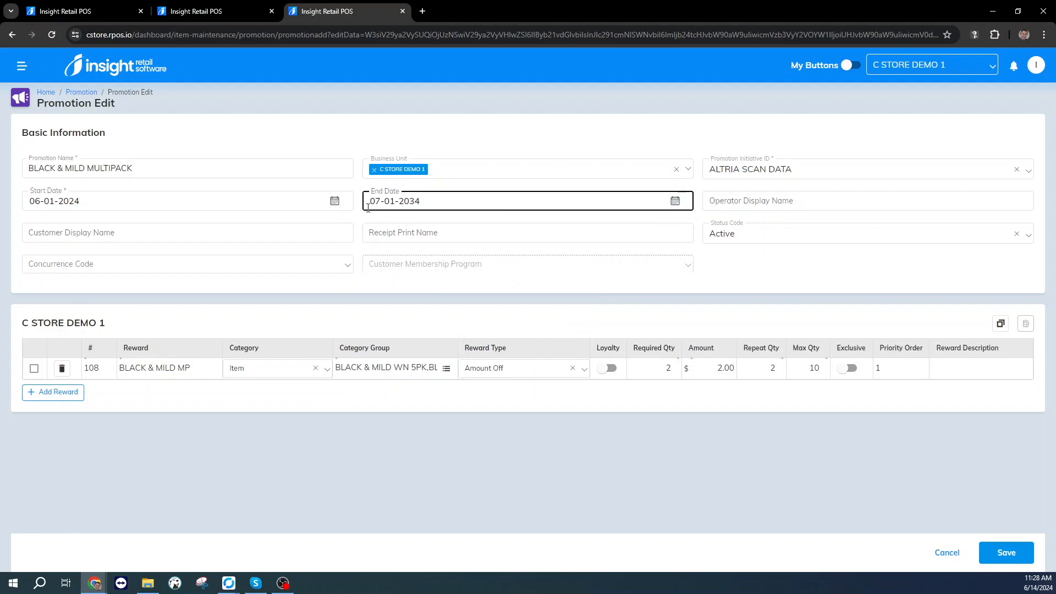